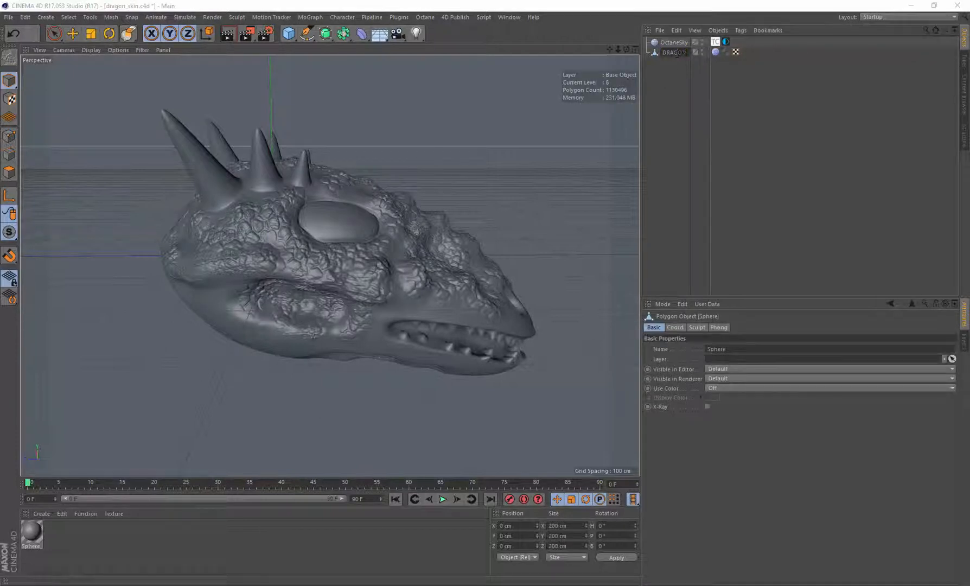
# Rename the dragon head object as dragonskin
pyautogui.write('dragonskin')
pyautogui.press('Return')
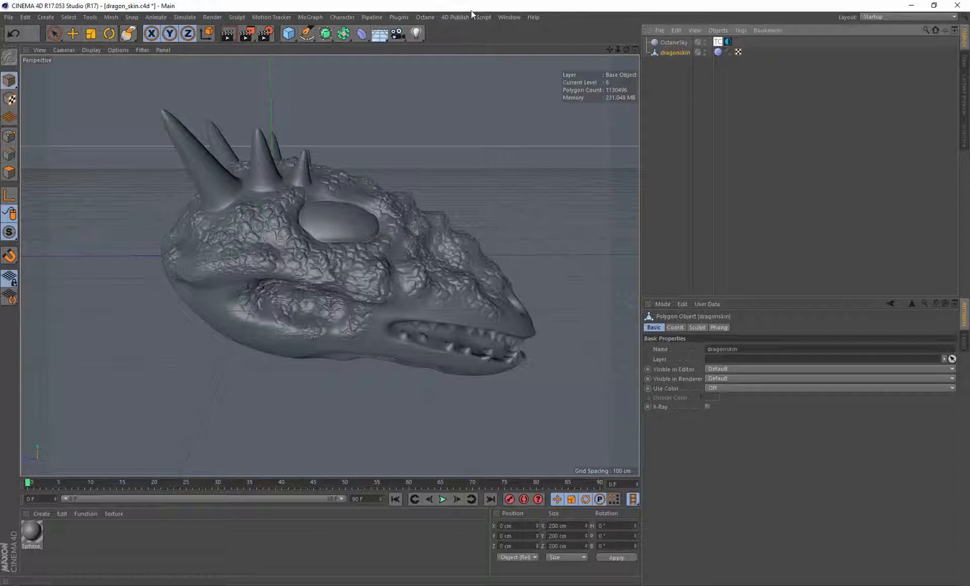
# Delete the Sphere material, create a new single material for dragonskin from the Material View, and select its Background layer
pyautogui.click(467, 17)
pyautogui.click(472, 56)
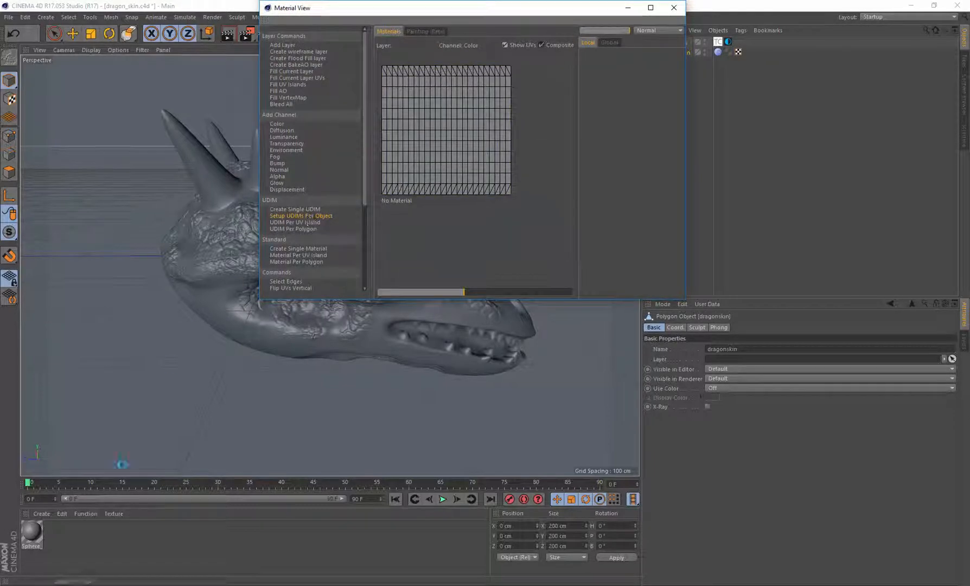
pyautogui.click(33, 530)
pyautogui.press('Delete')
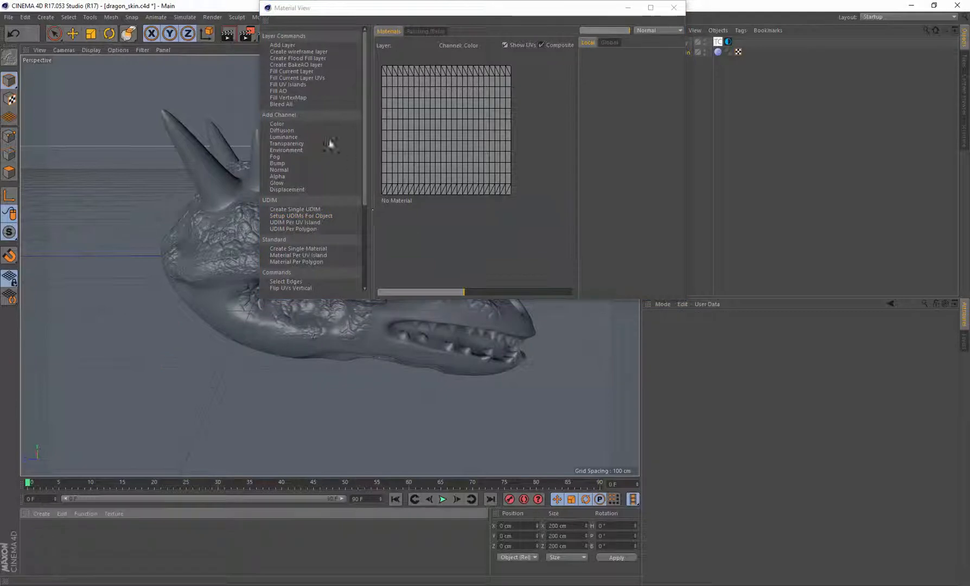
pyautogui.click(302, 248)
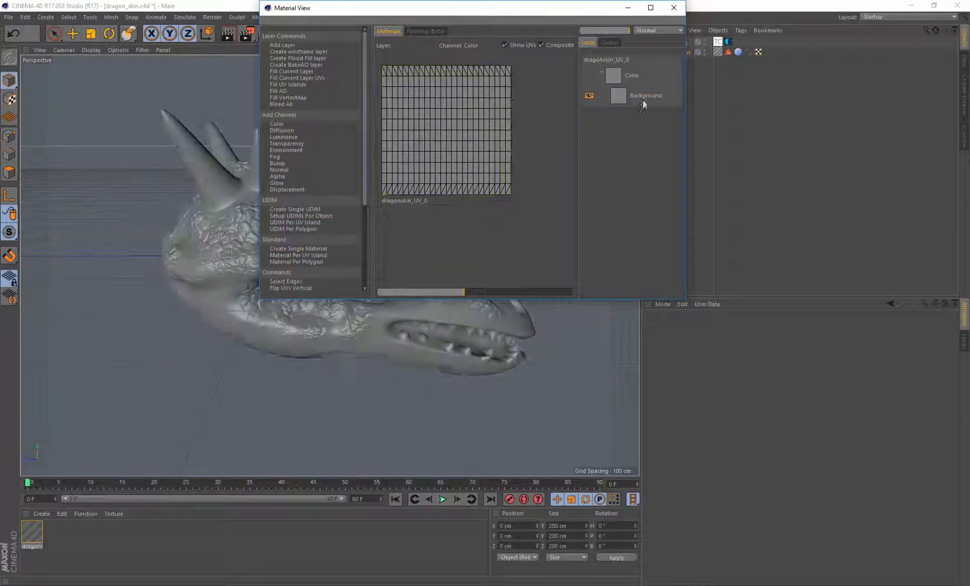
pyautogui.click(645, 95)
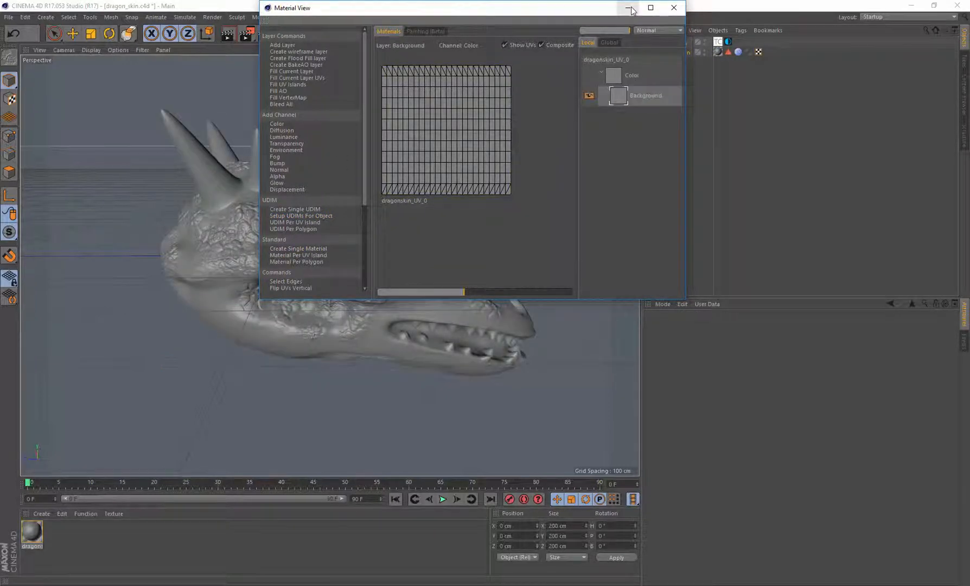
pyautogui.click(673, 8)
pyautogui.moveTo(625, 51); pyautogui.dragTo(601, 52)
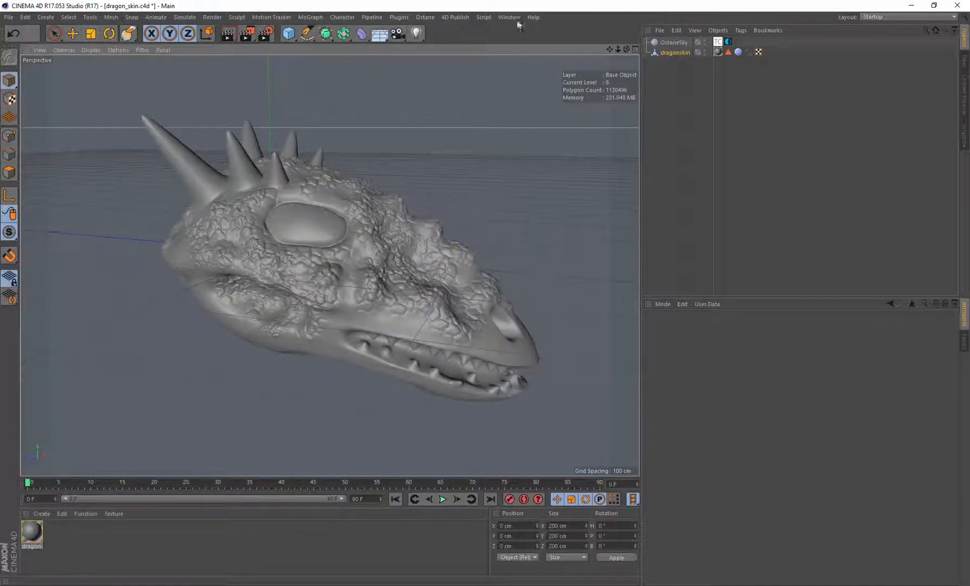
# Open the 4D Publish Content View and dock it below the viewport, resizing the areas so the model has most of the space
pyautogui.click(454, 17)
pyautogui.click(463, 41)
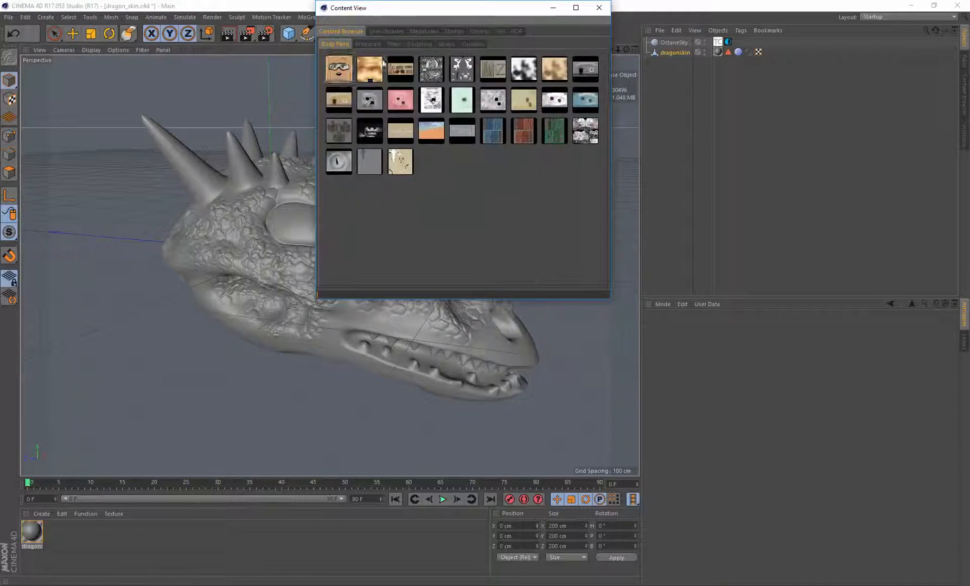
pyautogui.moveTo(324, 27); pyautogui.dragTo(179, 472)
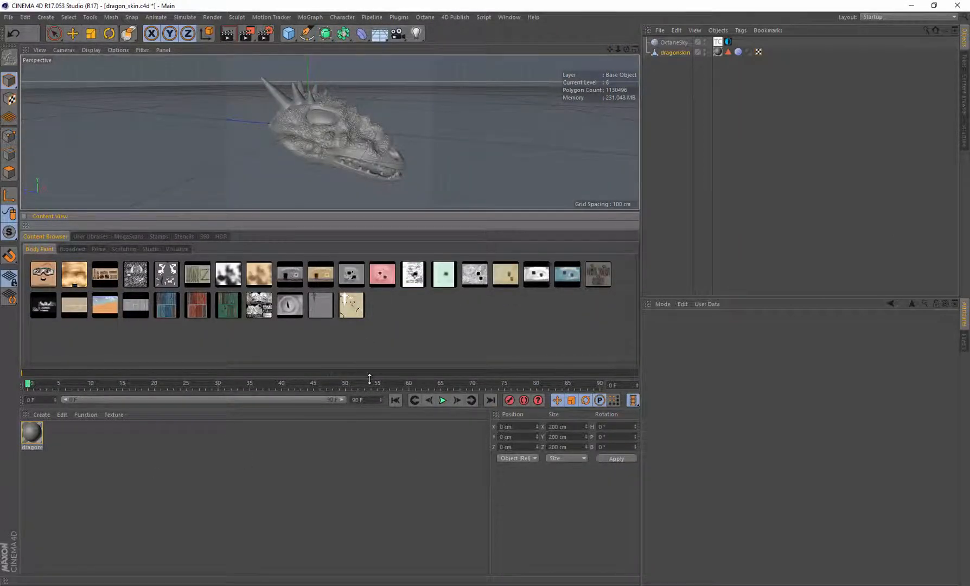
pyautogui.moveTo(367, 381); pyautogui.dragTo(369, 492)
pyautogui.moveTo(381, 211); pyautogui.dragTo(392, 368)
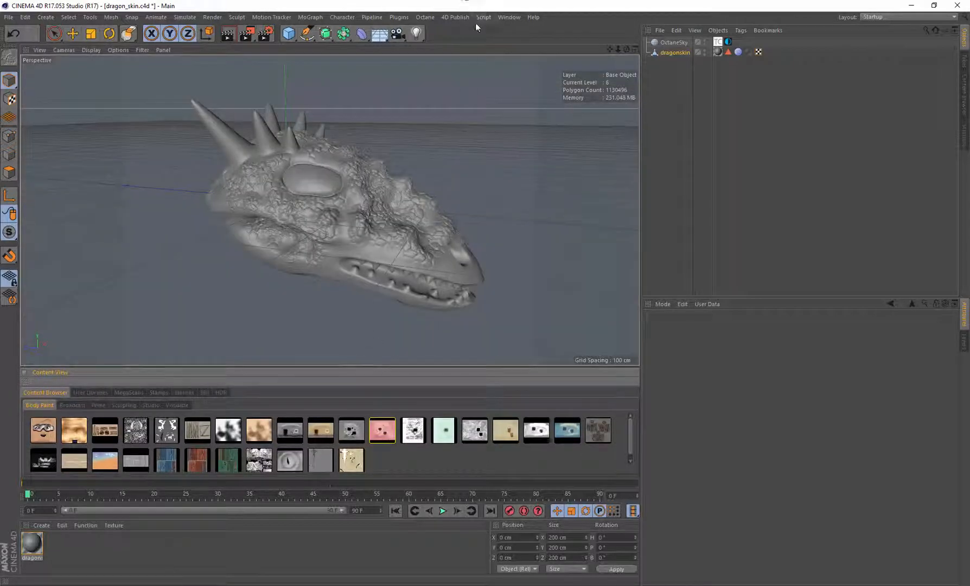
# Open the Octane Live Viewer window and place it over the object manager area
pyautogui.click(458, 17)
pyautogui.moveTo(425, 18)
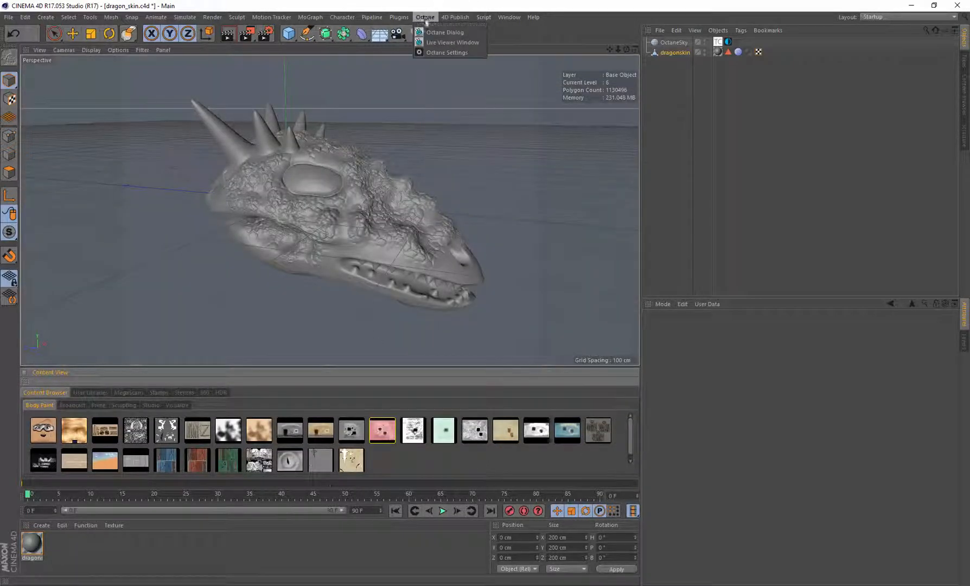
pyautogui.click(432, 40)
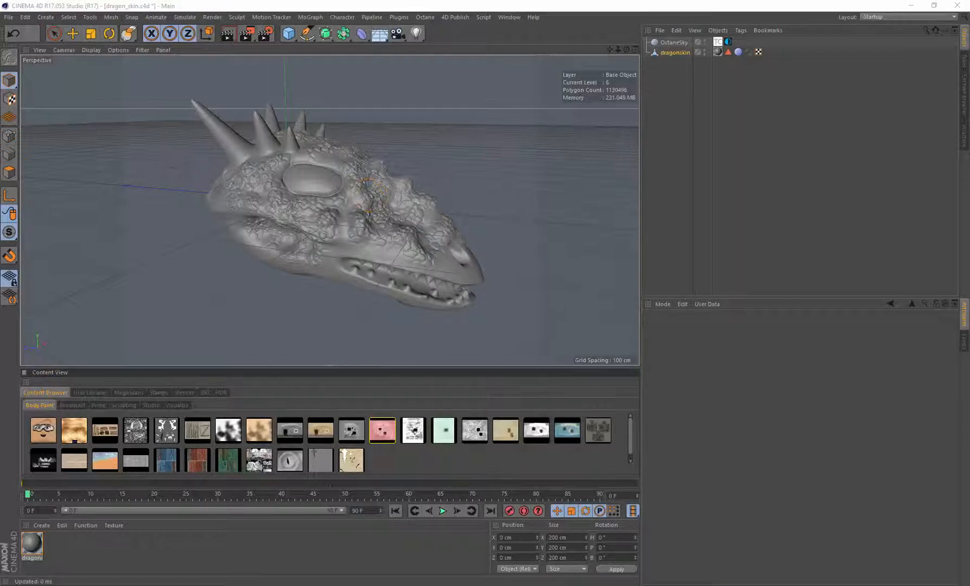
pyautogui.moveTo(969, 221); pyautogui.dragTo(829, 30)
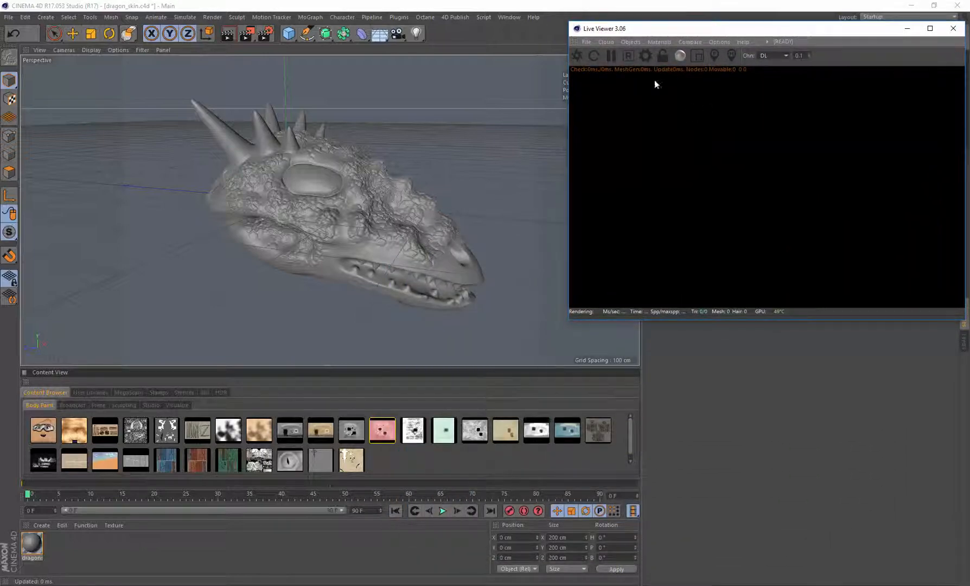
pyautogui.moveTo(653, 30)
pyautogui.mouseDown()
pyautogui.moveTo(658, 99)
pyautogui.moveTo(635, 30)
pyautogui.mouseUp()
# Activate the 4D Publish Paint Brush and shrink the Live Viewer so it clears the viewport and the brush settings
pyautogui.click(455, 16)
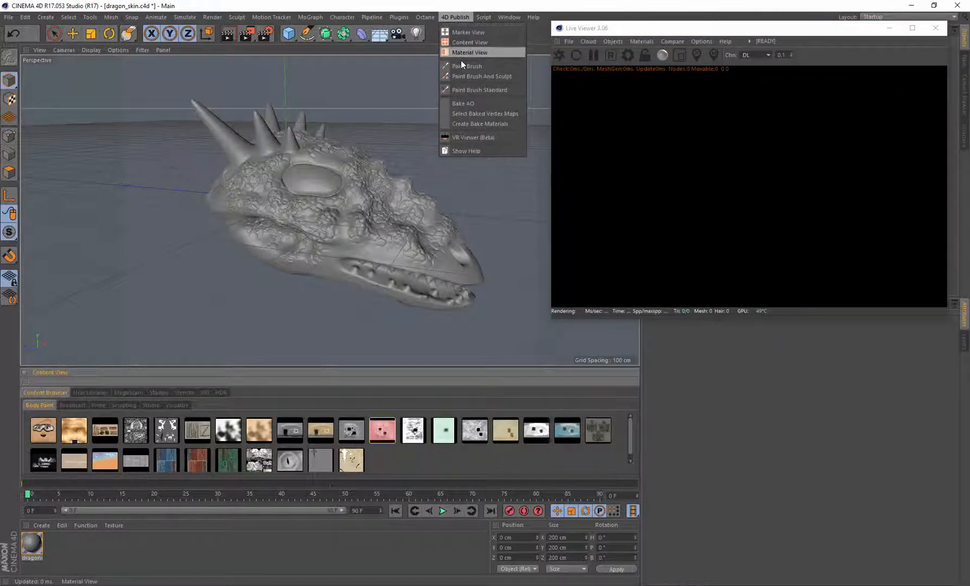
pyautogui.click(461, 63)
pyautogui.keyDown('alt'); pyautogui.moveTo(295, 221); pyautogui.dragTo(318, 201); pyautogui.keyUp('alt')
pyautogui.scroll(2, 320, 198)
pyautogui.scroll(-1, 366, 166)
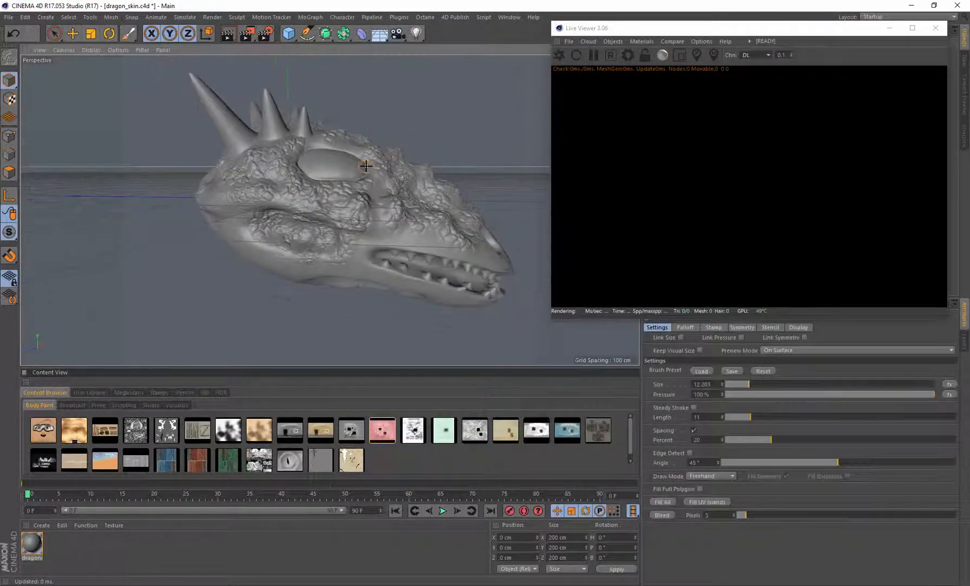
pyautogui.moveTo(363, 165)
pyautogui.keyDown('alt'); pyautogui.mouseDown()
pyautogui.moveTo(365, 177)
pyautogui.moveTo(372, 169)
pyautogui.mouseUp(); pyautogui.keyUp('alt')
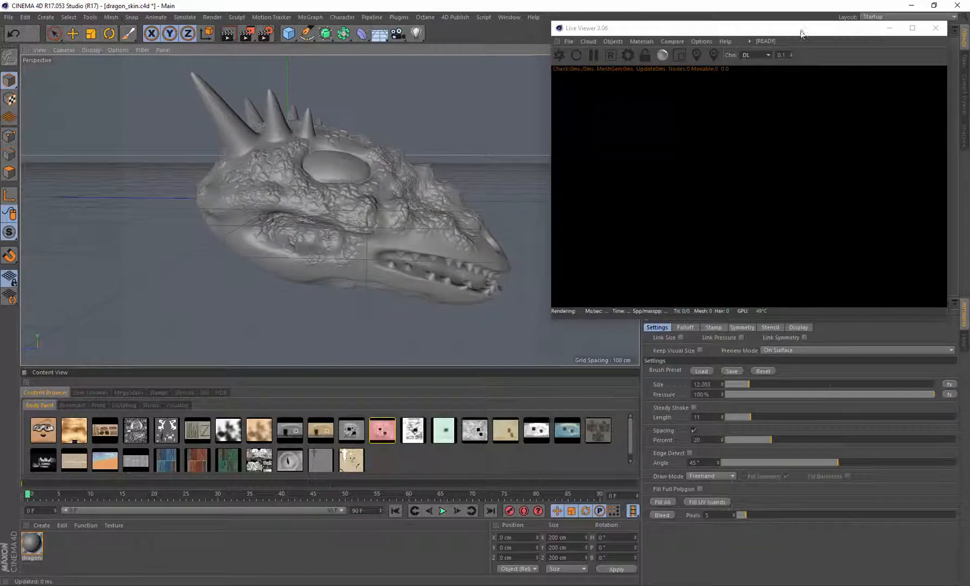
pyautogui.moveTo(585, 33); pyautogui.dragTo(662, 60)
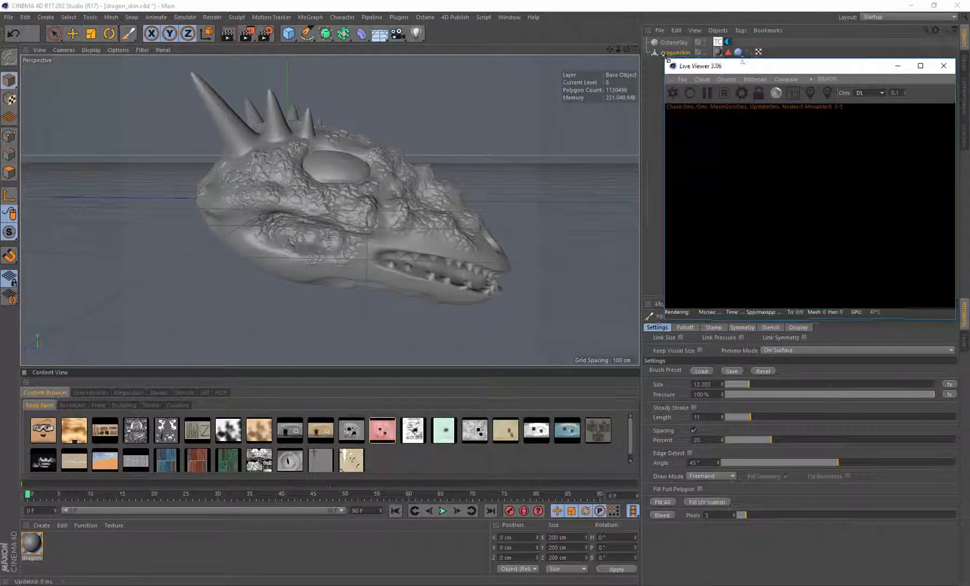
pyautogui.moveTo(760, 73); pyautogui.dragTo(778, 38)
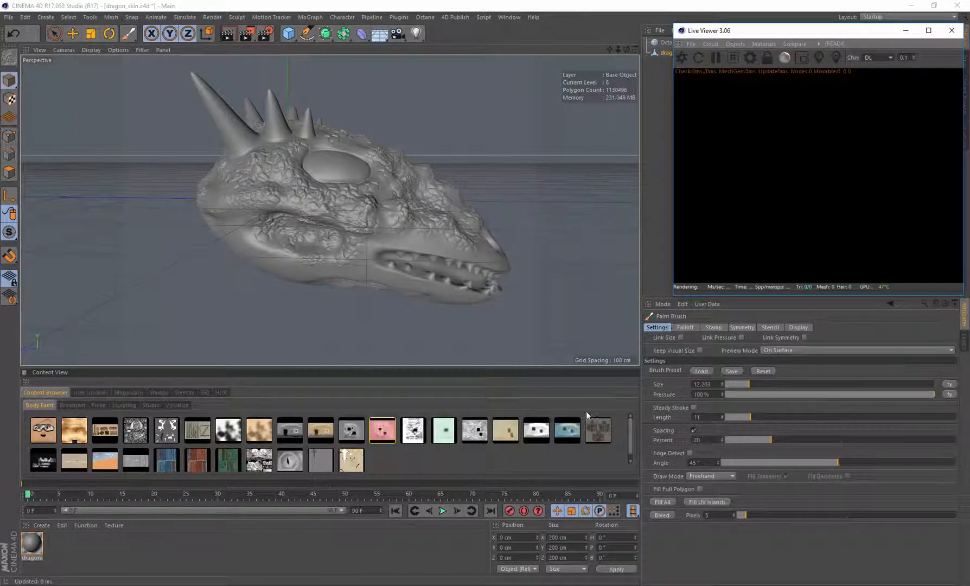
# Load the neck skin photo from the stencil library onto the Paint Brush and display its stencil settings
pyautogui.click(151, 405)
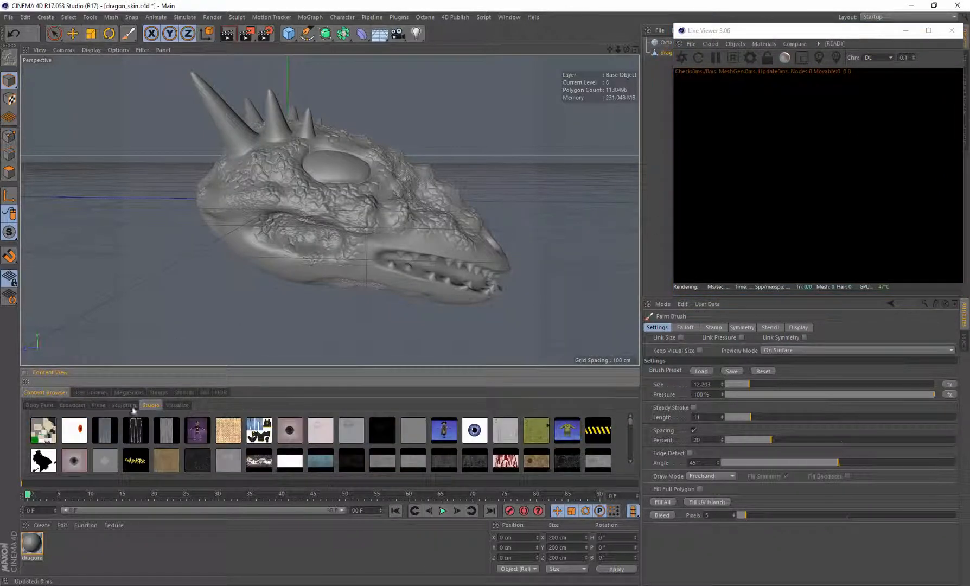
pyautogui.click(123, 405)
pyautogui.click(174, 392)
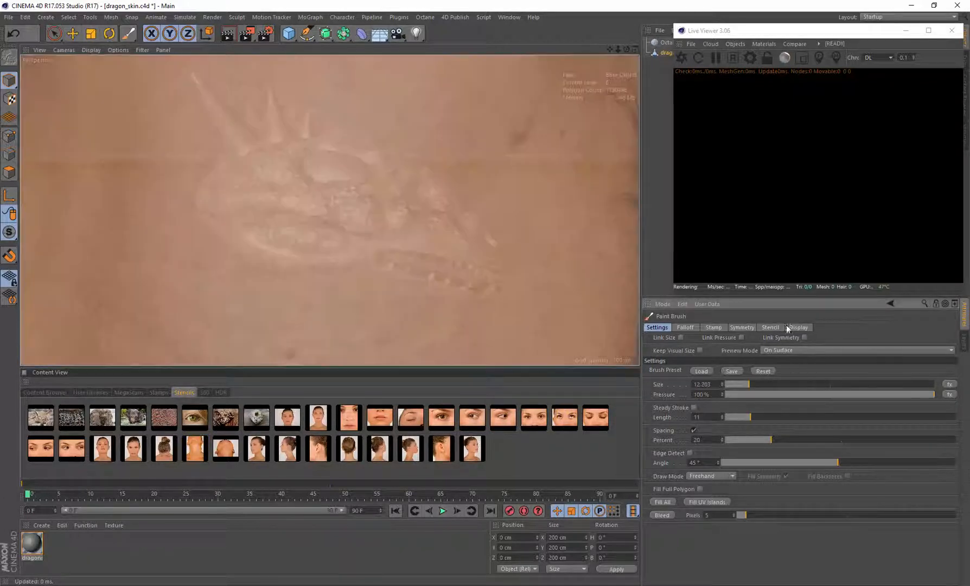
pyautogui.click(770, 328)
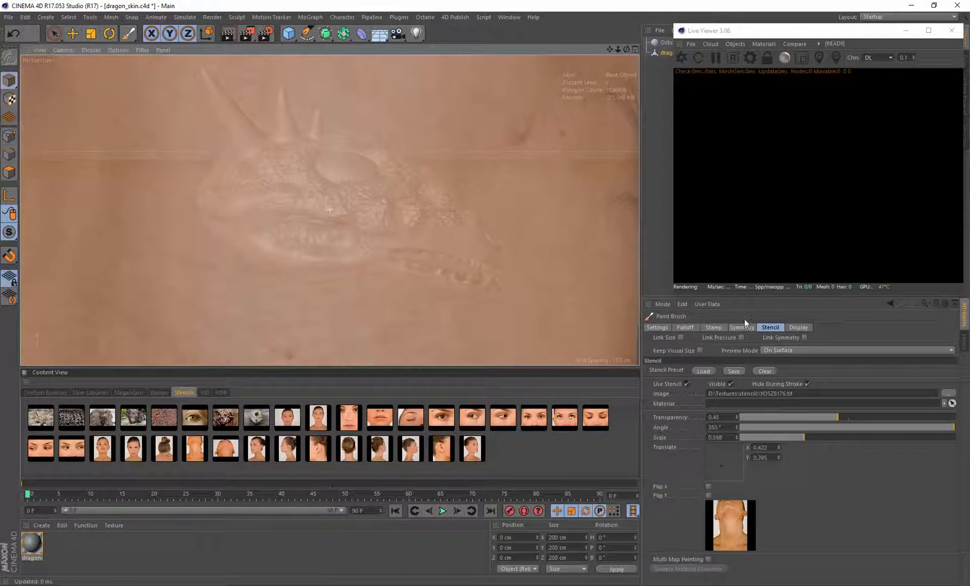
pyautogui.click(740, 327)
pyautogui.click(772, 327)
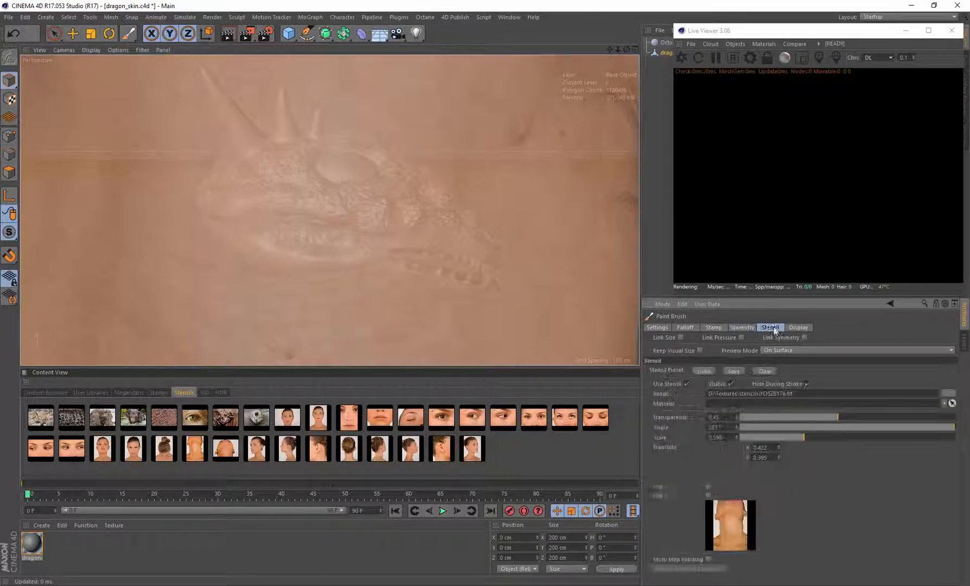
# Scale down the neck stencil and position the dragon head fully within its skin area
pyautogui.moveTo(610, 50); pyautogui.dragTo(562, 87)
pyautogui.moveTo(425, 213); pyautogui.dragTo(415, 211, button='right')
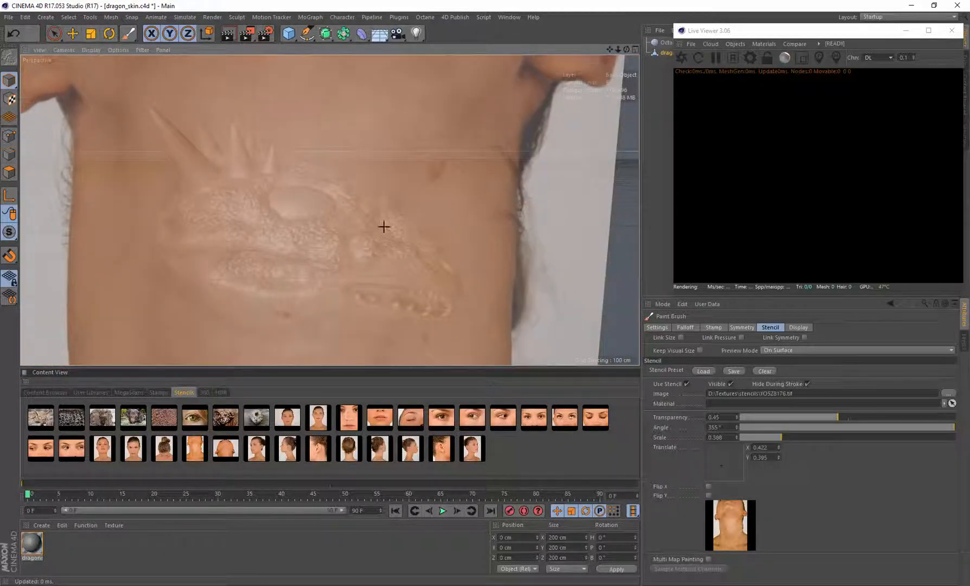
pyautogui.moveTo(384, 227); pyautogui.dragTo(380, 216)
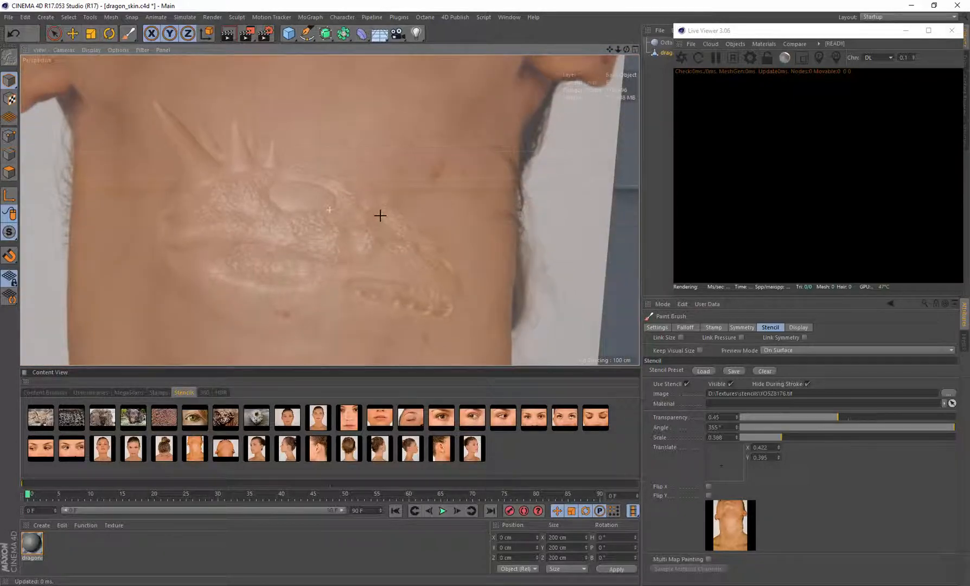
# Set the Paint Brush draw mode to Rectangle Fill and enable Fill Backfaces
pyautogui.click(656, 327)
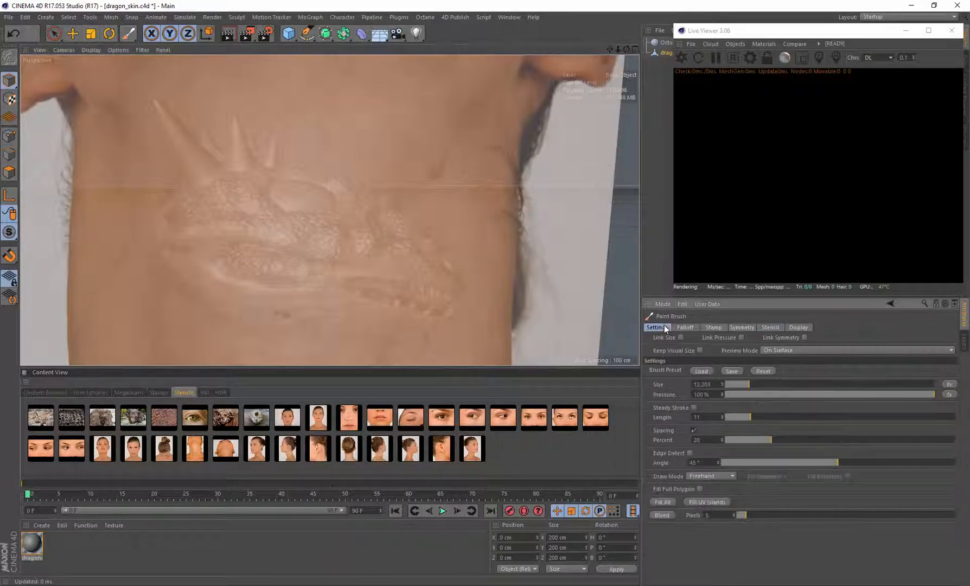
pyautogui.click(711, 476)
pyautogui.click(719, 526)
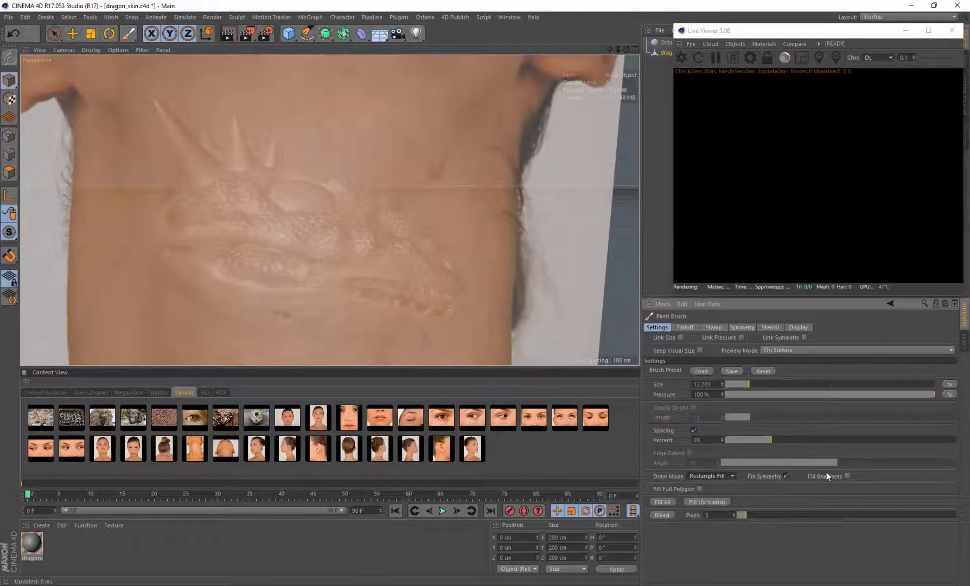
pyautogui.click(847, 476)
pyautogui.click(472, 417)
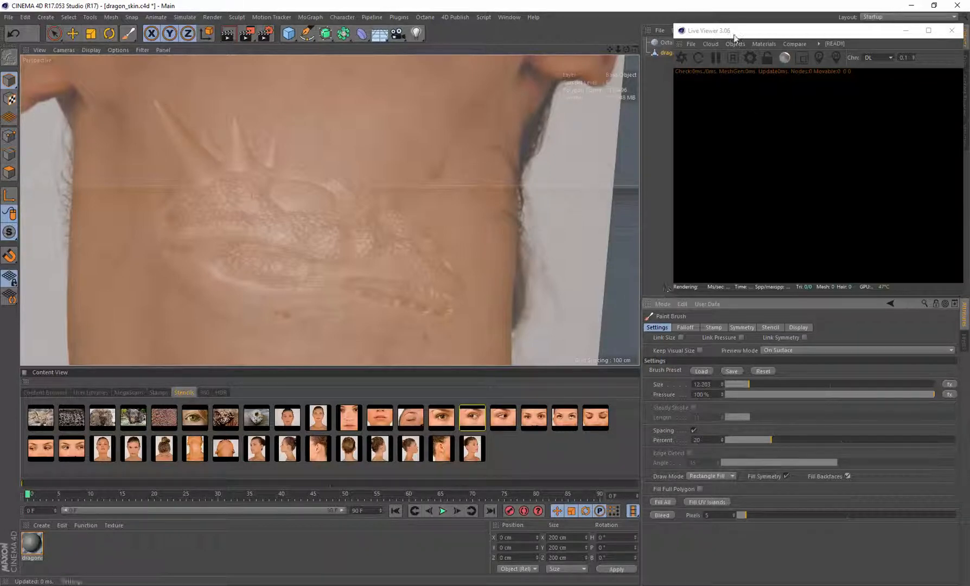
# Lower the dragonskin sculpt subdivision to level 2 in the Sculpting Layers
pyautogui.moveTo(734, 35); pyautogui.dragTo(637, 149)
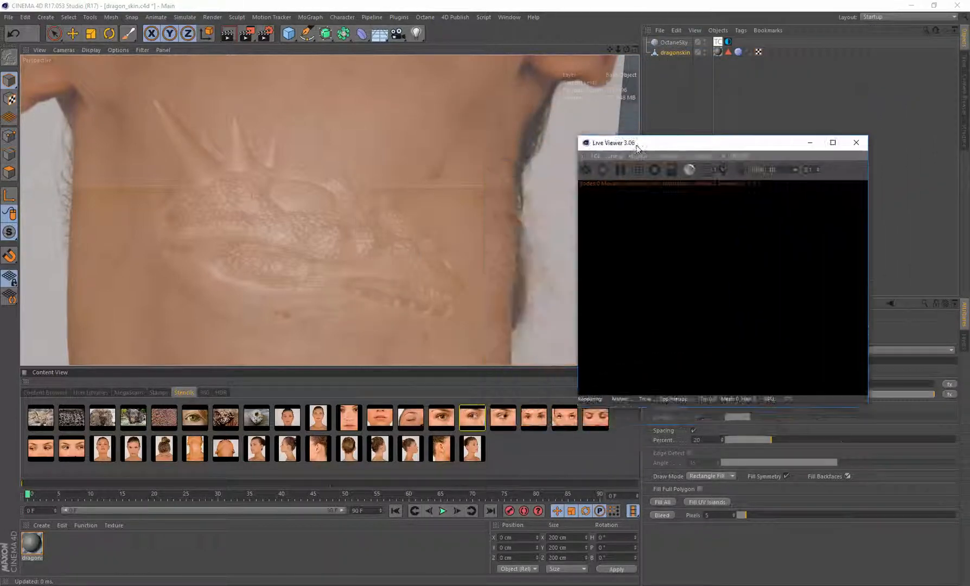
pyautogui.doubleClick(728, 53)
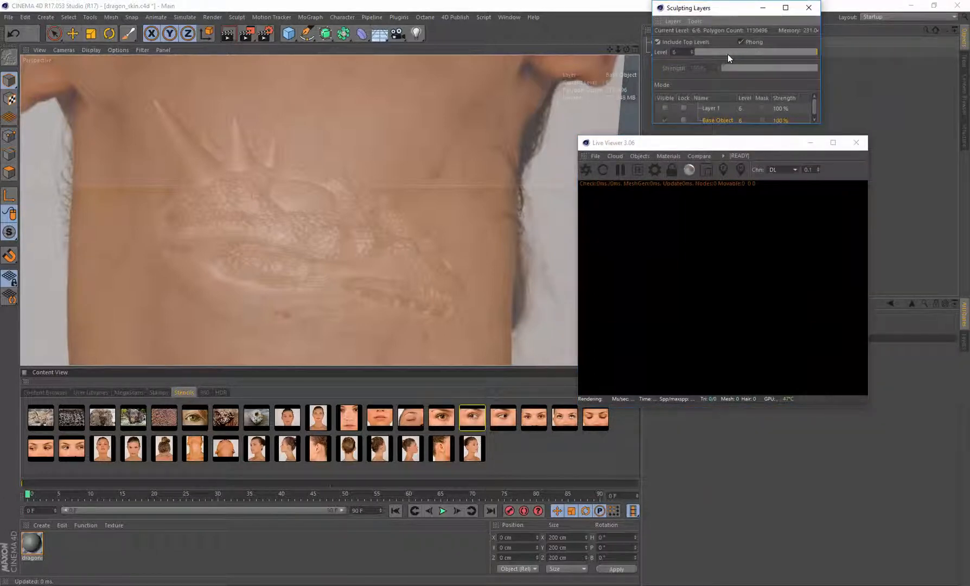
pyautogui.moveTo(727, 52); pyautogui.dragTo(742, 52)
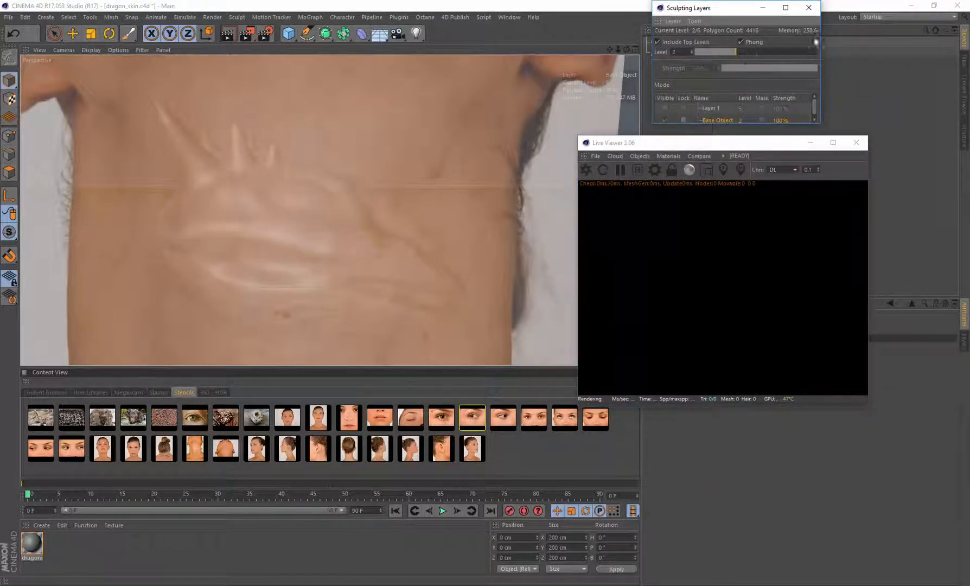
pyautogui.click(808, 7)
pyautogui.moveTo(769, 145)
pyautogui.mouseDown()
pyautogui.moveTo(866, 65)
pyautogui.moveTo(854, 48)
pyautogui.mouseUp()
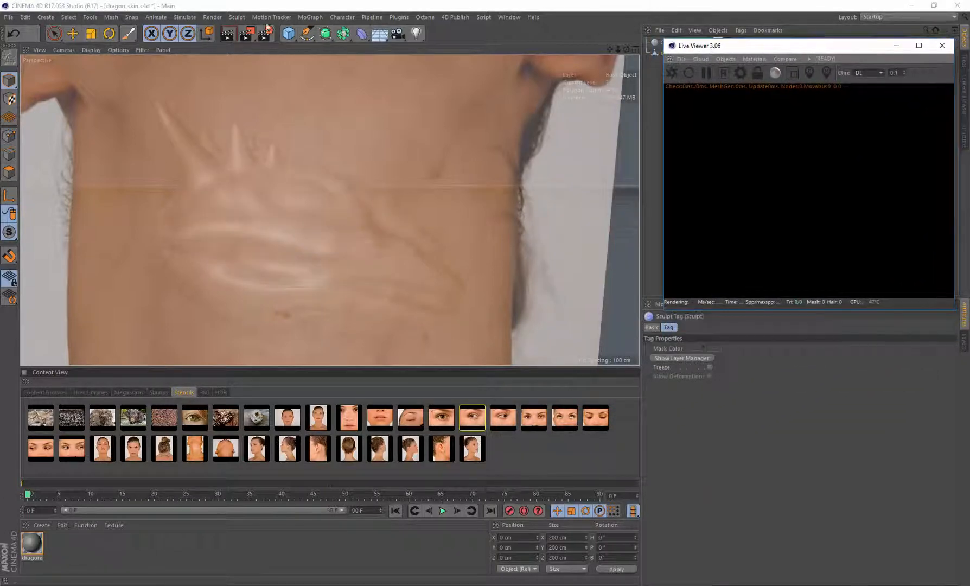
# Paint the skin stencil over the entire dragon head with one rectangle fill using the Paint Brush
pyautogui.click(129, 33)
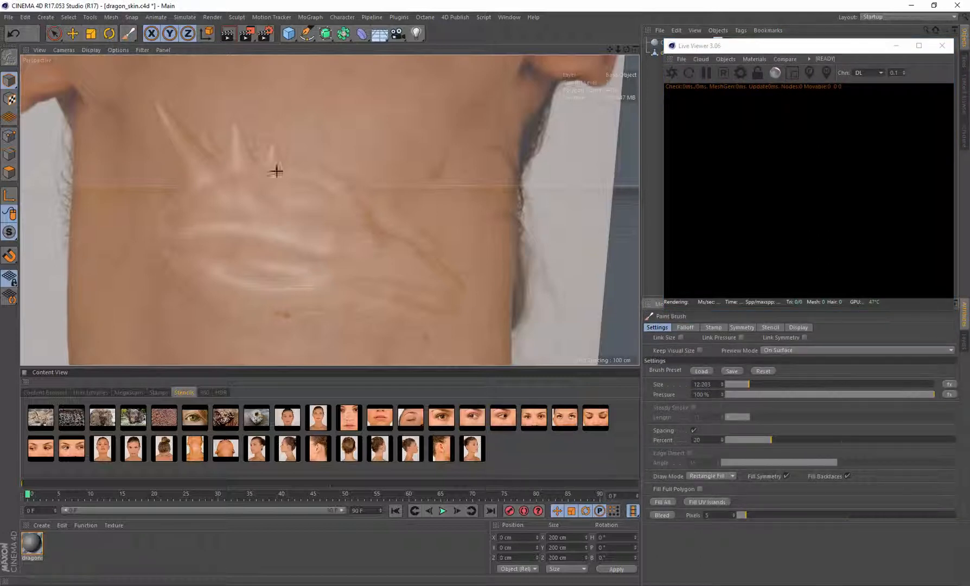
pyautogui.moveTo(142, 92); pyautogui.dragTo(495, 345)
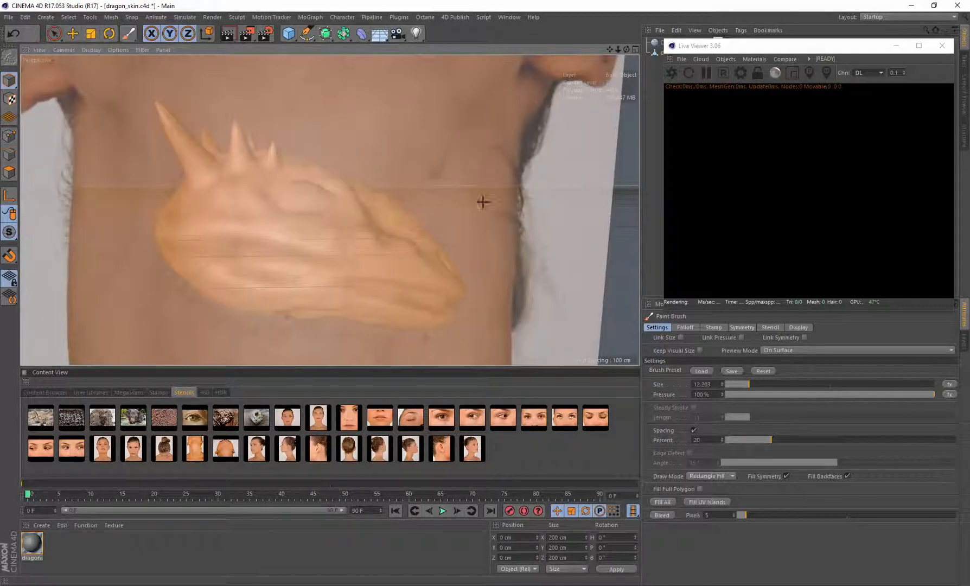
# Start the Octane live render of the painted head and reposition the Live Viewer below the object list
pyautogui.moveTo(769, 50); pyautogui.dragTo(733, 71)
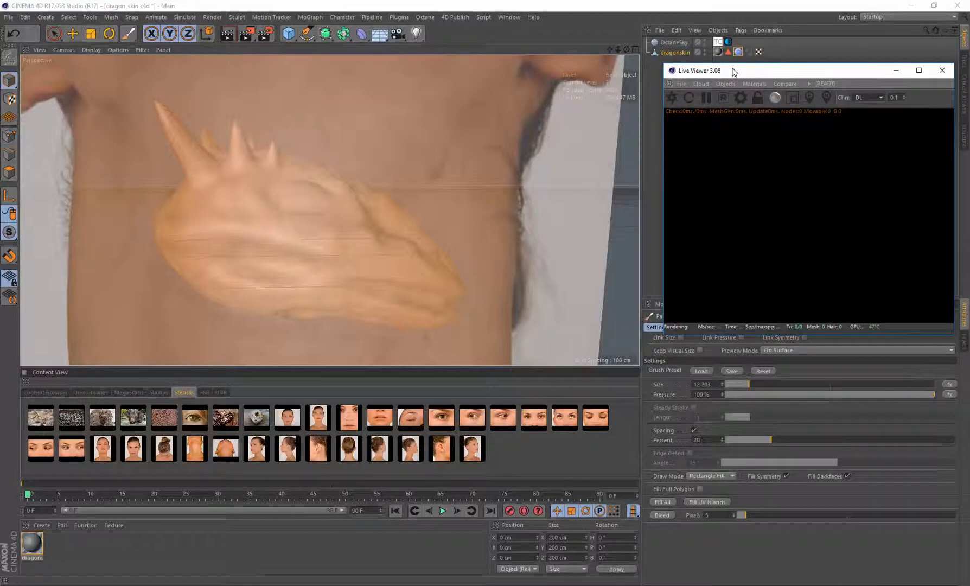
pyautogui.click(675, 95)
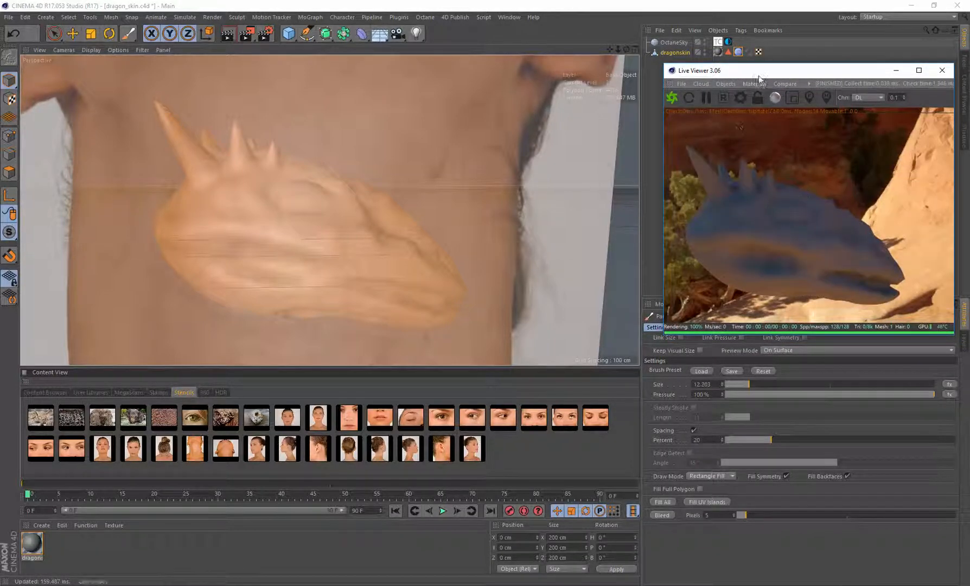
pyautogui.moveTo(765, 70); pyautogui.dragTo(771, 65)
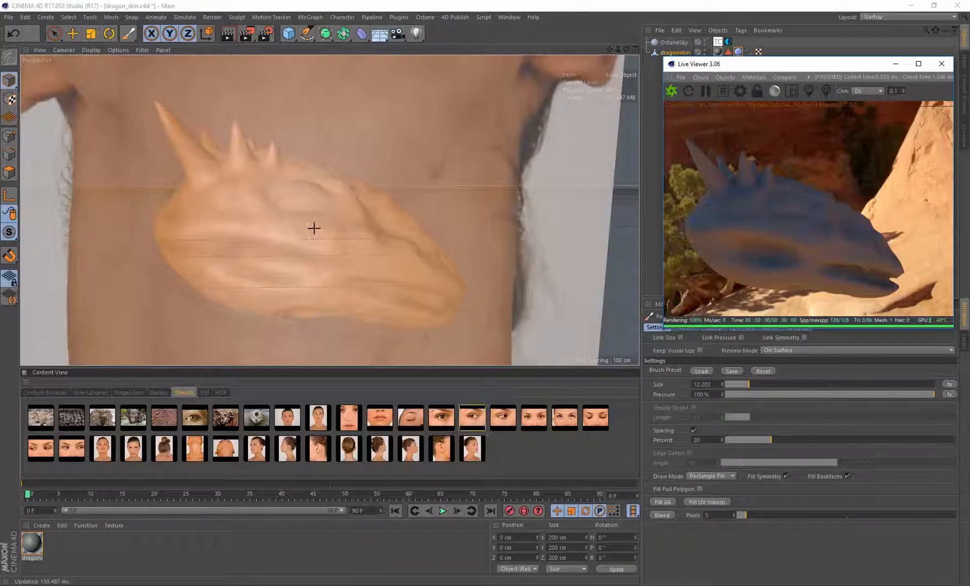
# Resend the scene to the Octane Live Viewer to refresh the render of the painted dragon head
pyautogui.moveTo(364, 235)
pyautogui.mouseDown()
pyautogui.moveTo(375, 252)
pyautogui.moveTo(401, 244)
pyautogui.mouseUp()
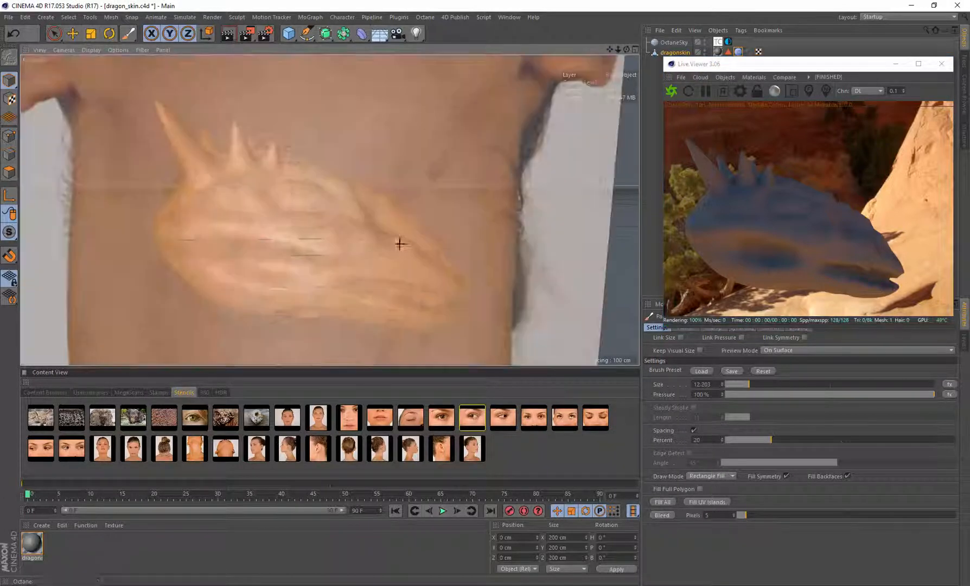
pyautogui.click(681, 89)
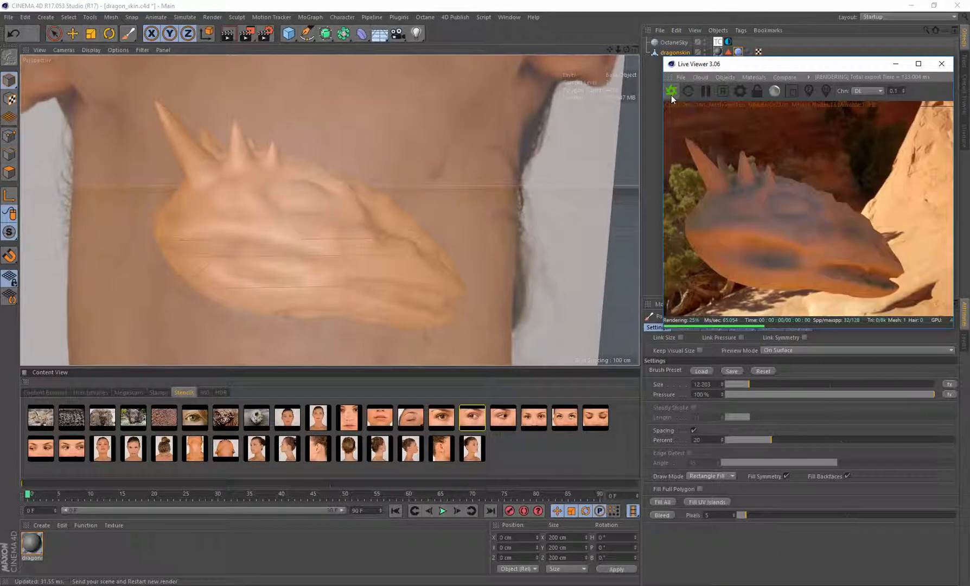
pyautogui.click(349, 208)
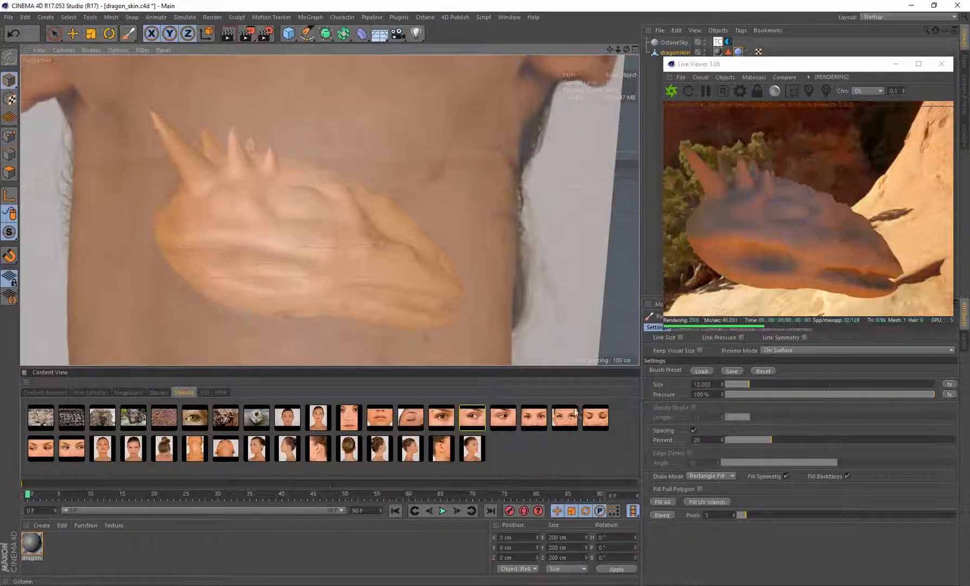
# Set the Paint Brush draw mode to Freehand and load the front-facing portrait stencil, placing its neck skin over the dragon head
pyautogui.click(718, 475)
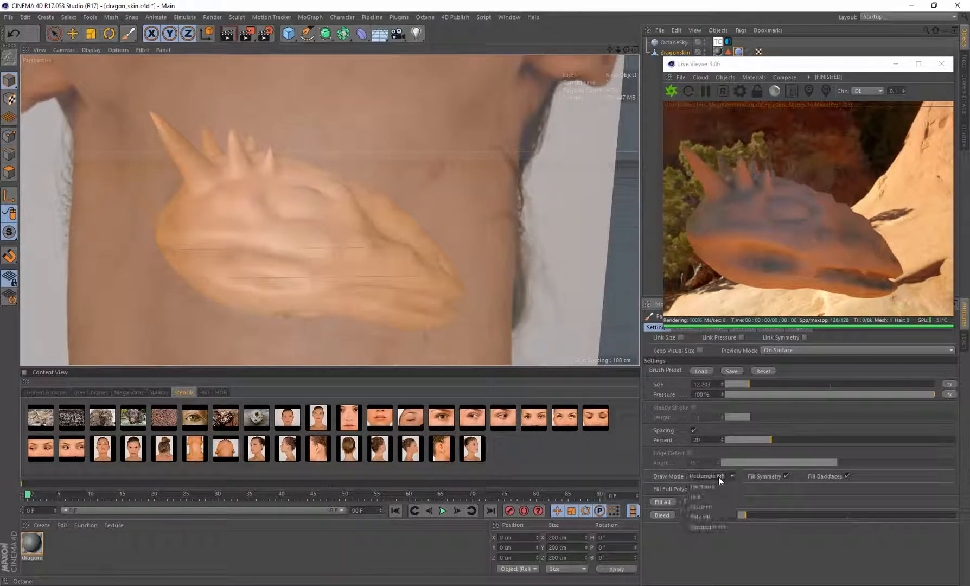
pyautogui.click(720, 487)
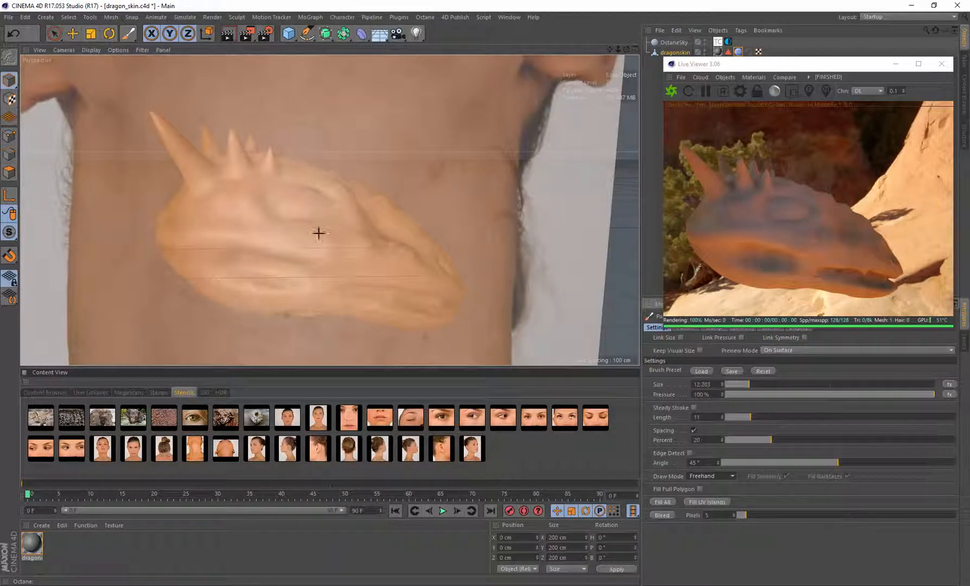
pyautogui.click(318, 417)
pyautogui.moveTo(376, 225); pyautogui.dragTo(273, 291)
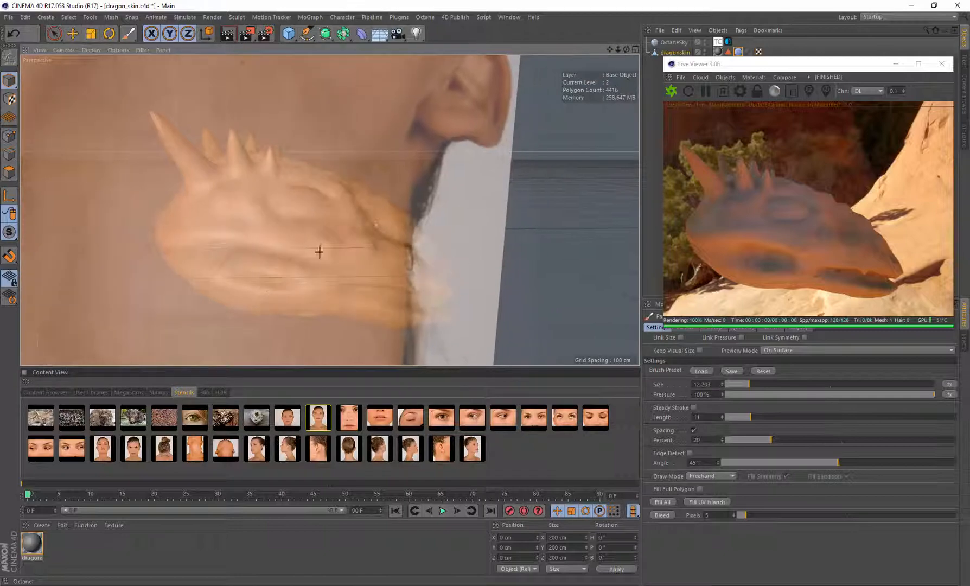
# Try a freehand dab of the portrait stencil on the dragon's cheek and undo it
pyautogui.moveTo(333, 230); pyautogui.dragTo(336, 239)
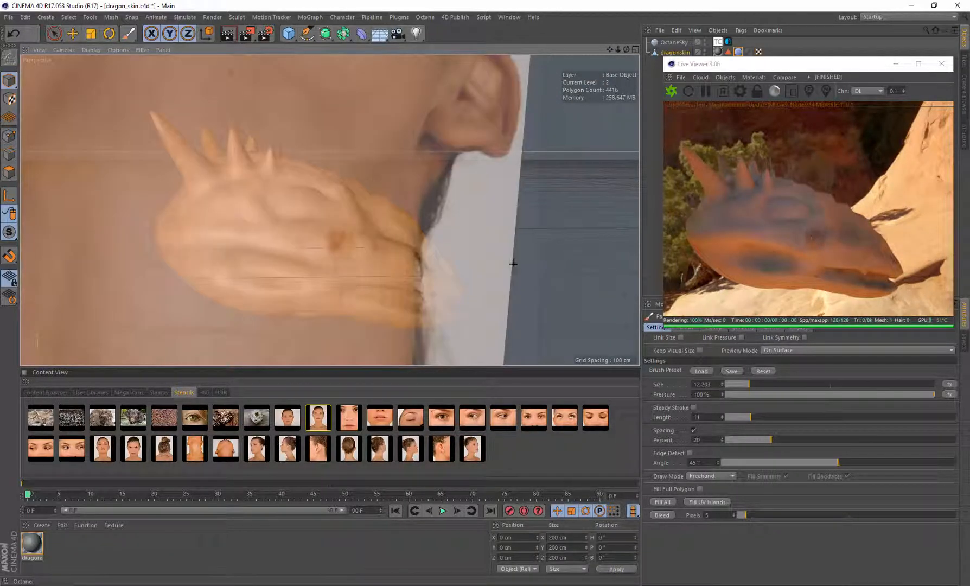
pyautogui.hotkey('ctrl', 'z')
# Lower the Paint Brush pressure to 24% and set its Octane update to After Stroke
pyautogui.moveTo(757, 393); pyautogui.dragTo(777, 395)
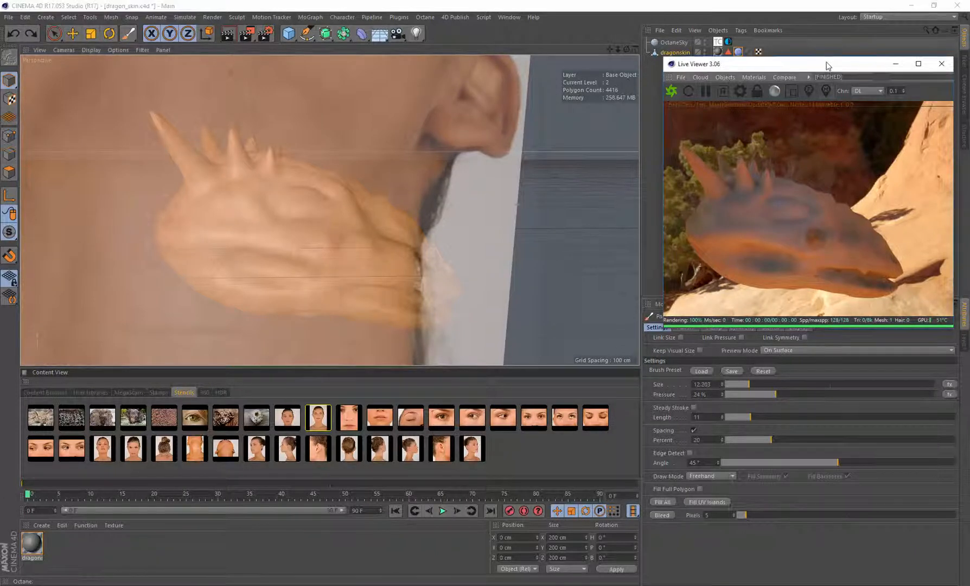
pyautogui.moveTo(825, 65); pyautogui.dragTo(821, 34)
pyautogui.click(788, 327)
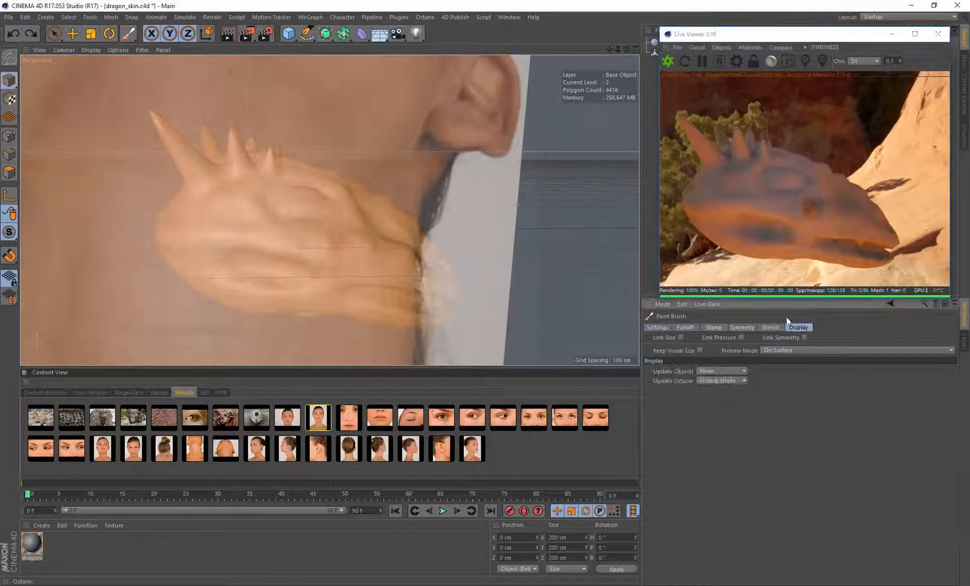
pyautogui.click(743, 381)
pyautogui.click(732, 416)
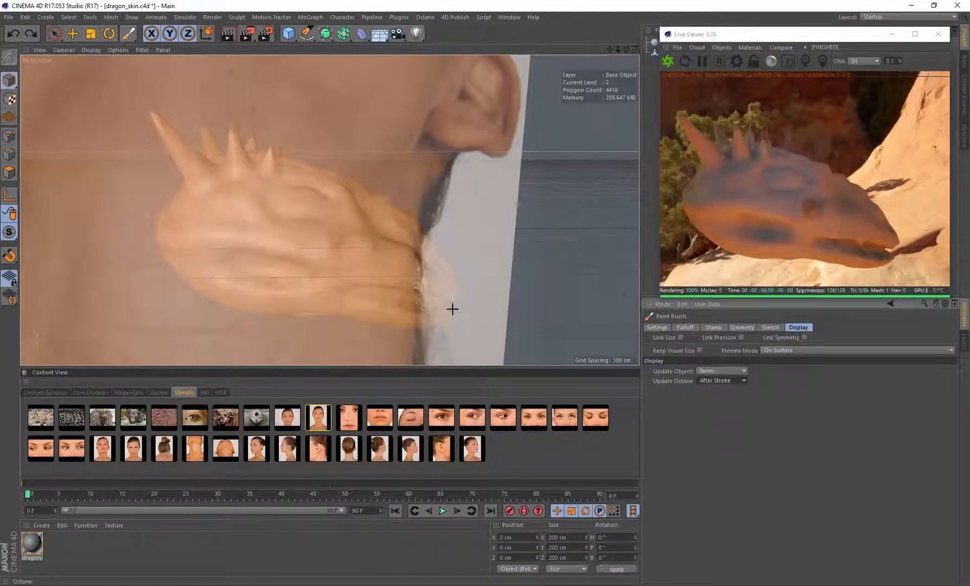
# Try strokes of the portrait stencil on the dragon's cheek, undo each one, and refresh the Octane render
pyautogui.moveTo(313, 229); pyautogui.dragTo(351, 249)
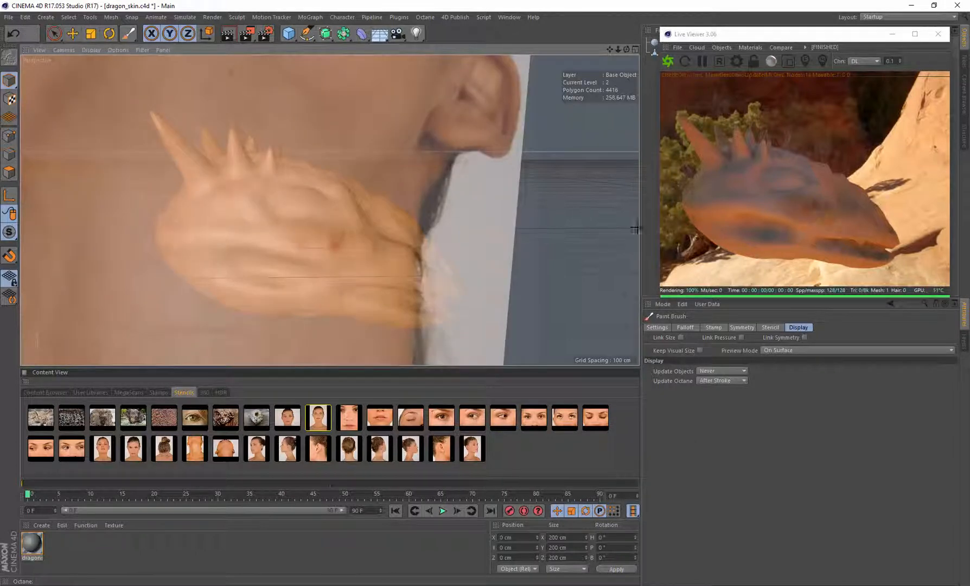
pyautogui.hotkey('ctrl', 'z')
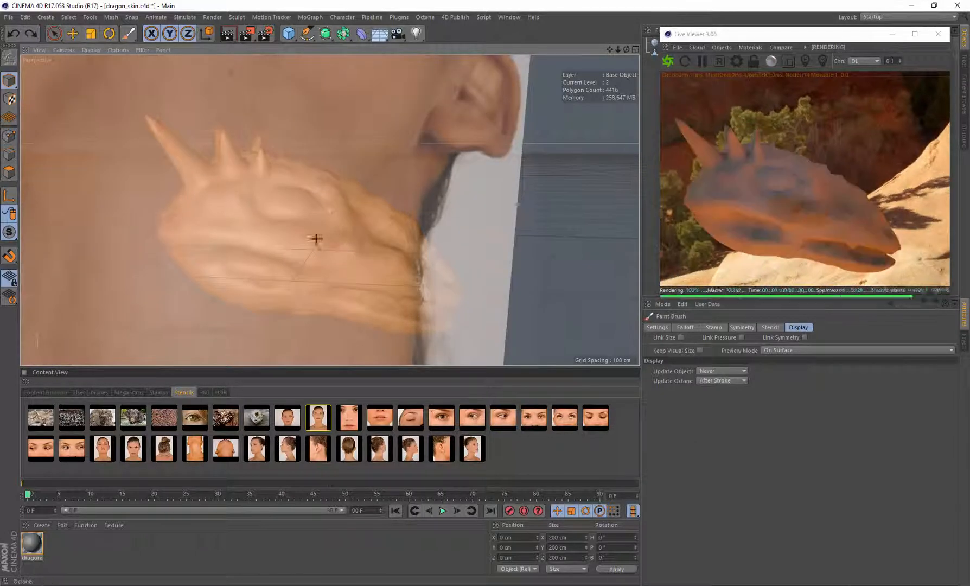
pyautogui.moveTo(346, 242); pyautogui.dragTo(344, 249)
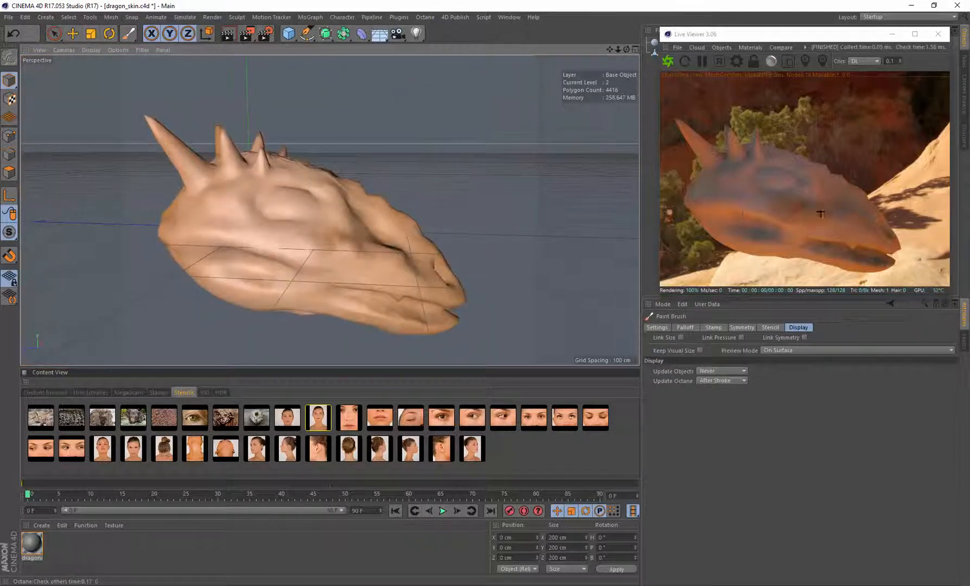
pyautogui.hotkey('ctrl', 'z')
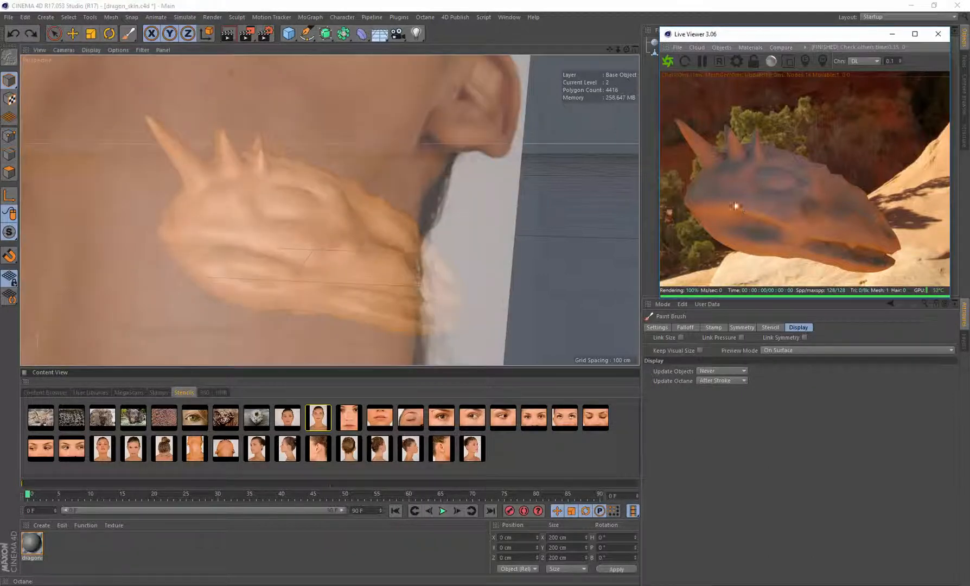
pyautogui.click(684, 60)
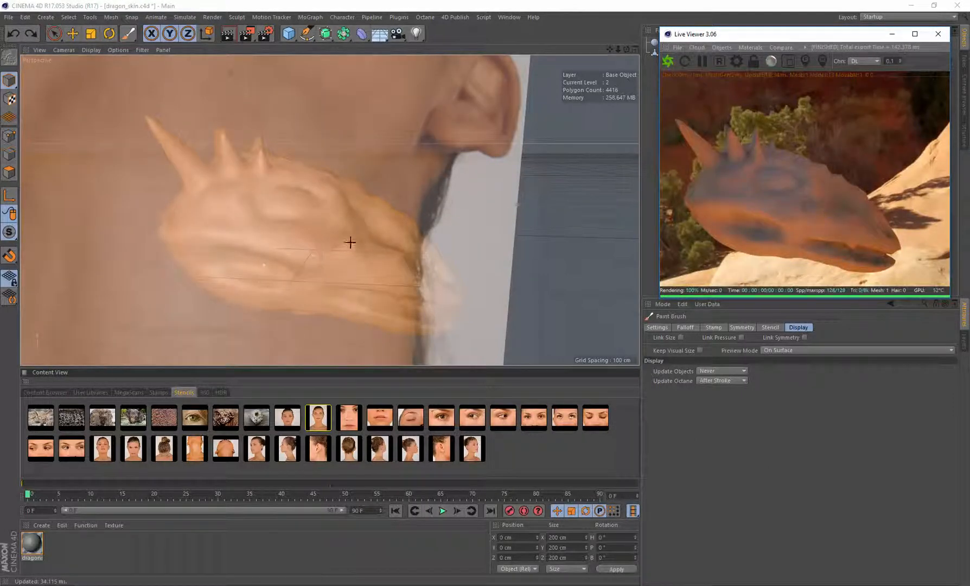
# Load the close-up open-eye stencil and fit it over the dragon's eye socket, undoing a trial stroke there
pyautogui.keyDown('alt'); pyautogui.moveTo(374, 247); pyautogui.dragTo(412, 271); pyautogui.keyUp('alt')
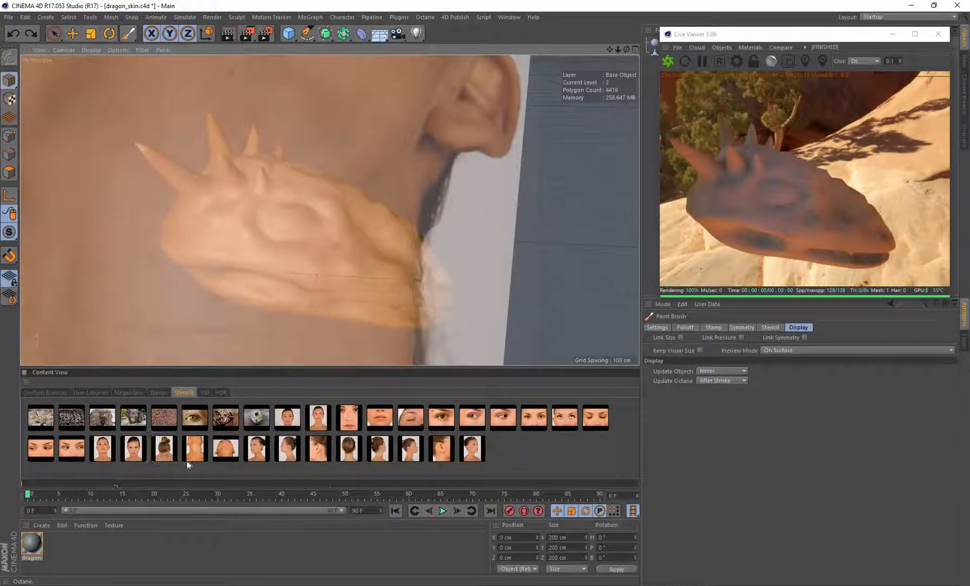
pyautogui.doubleClick(500, 422)
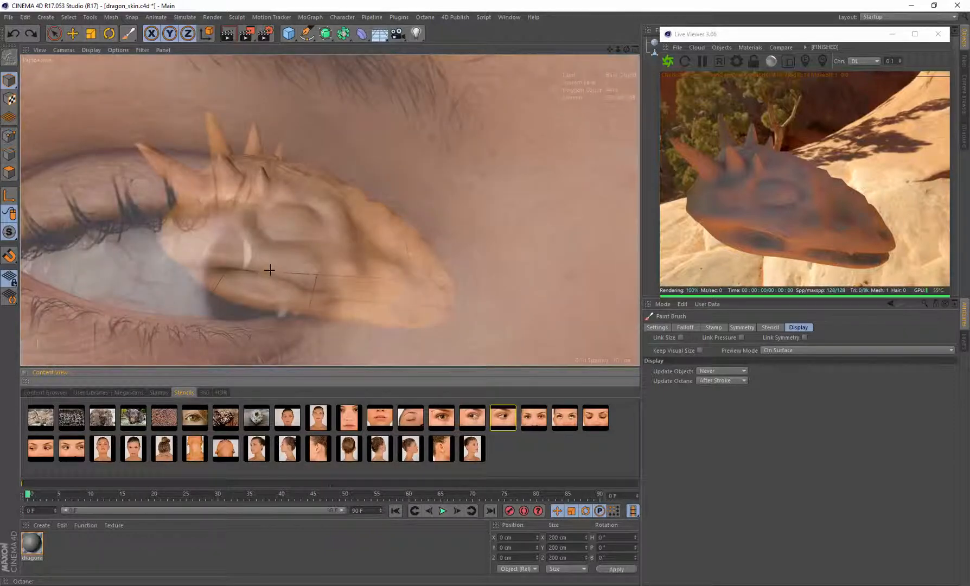
pyautogui.moveTo(270, 270); pyautogui.dragTo(348, 223)
pyautogui.moveTo(349, 223); pyautogui.dragTo(347, 224, button='right')
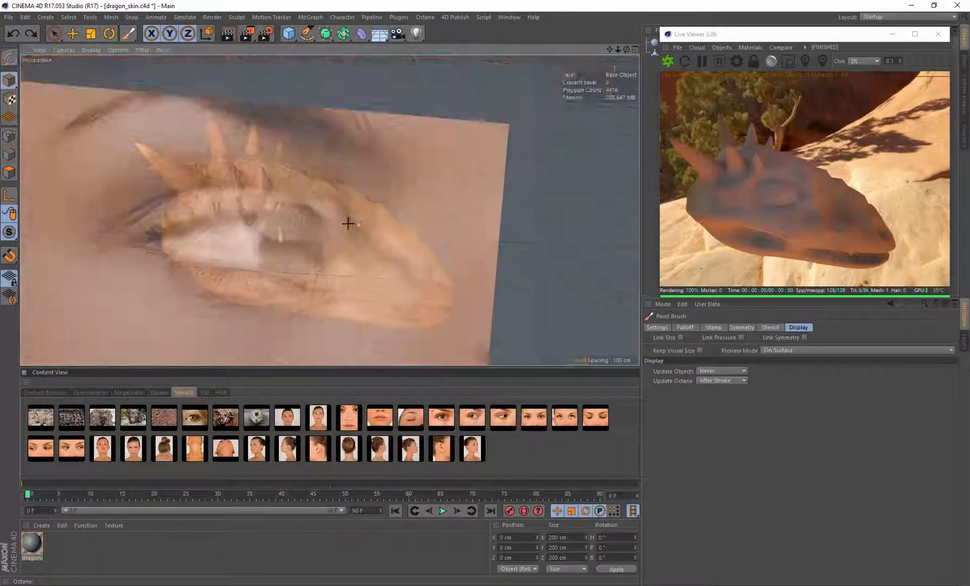
pyautogui.scroll(4, 283, 236)
pyautogui.scroll(3, 369, 189)
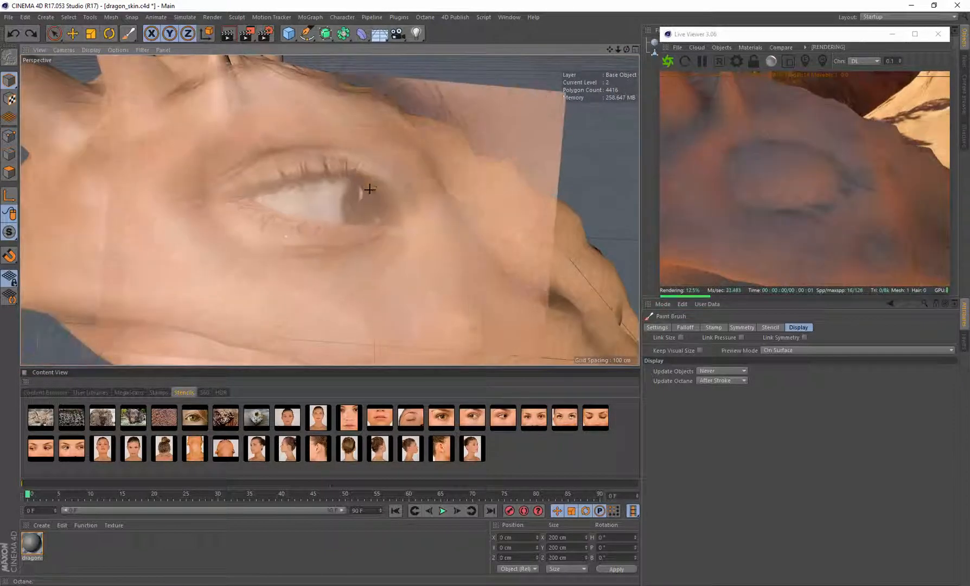
pyautogui.moveTo(369, 206)
pyautogui.mouseDown()
pyautogui.moveTo(316, 275)
pyautogui.moveTo(329, 216)
pyautogui.moveTo(350, 214)
pyautogui.moveTo(288, 212)
pyautogui.moveTo(392, 145)
pyautogui.moveTo(382, 228)
pyautogui.moveTo(364, 223)
pyautogui.mouseUp()
pyautogui.hotkey('ctrl', 'z')
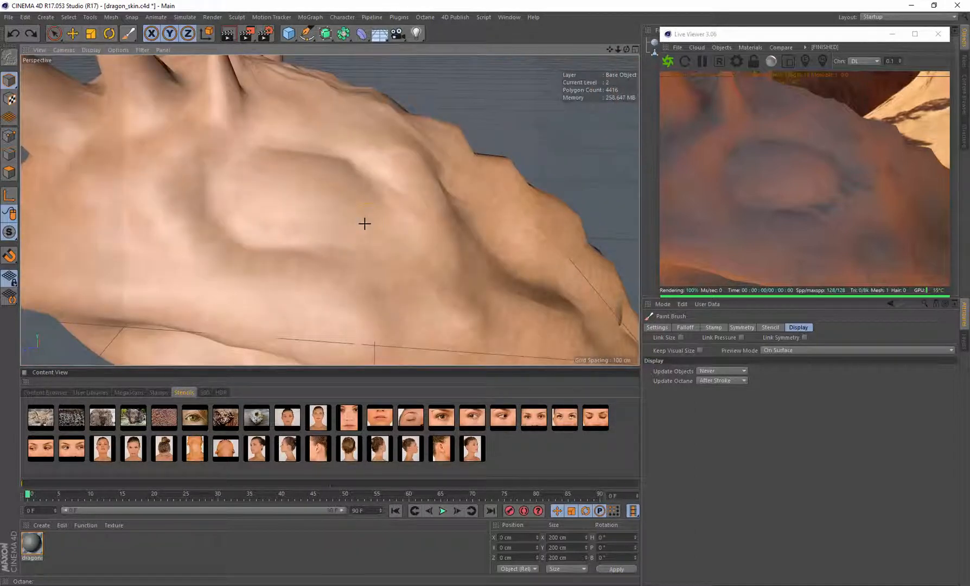
# Raise the dragonskin sculpt subdivision to level 3 in the Sculpting Layers, moving the Live Viewer aside and back
pyautogui.moveTo(751, 33)
pyautogui.mouseDown()
pyautogui.moveTo(757, 58)
pyautogui.moveTo(716, 100)
pyautogui.mouseUp()
pyautogui.doubleClick(737, 52)
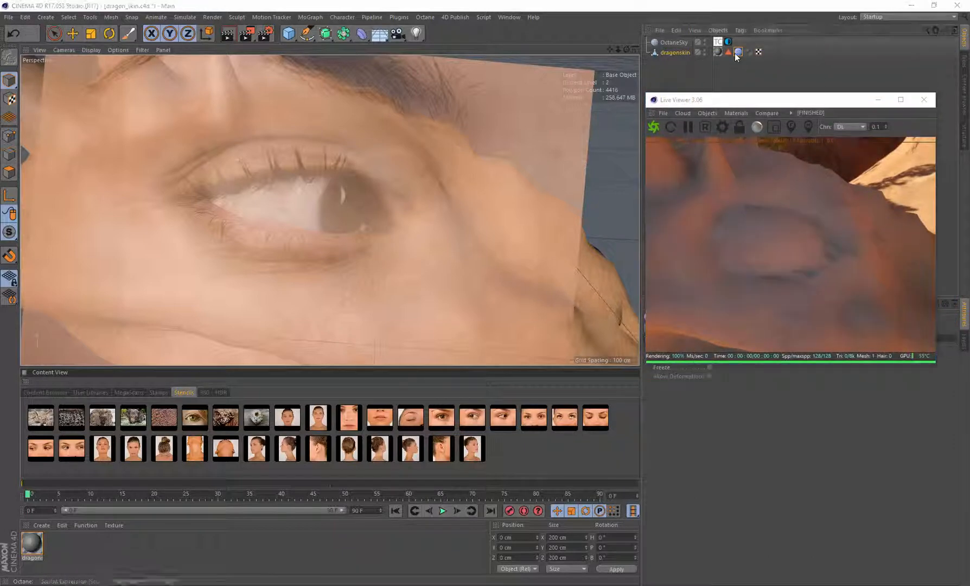
pyautogui.moveTo(760, 51); pyautogui.dragTo(764, 52)
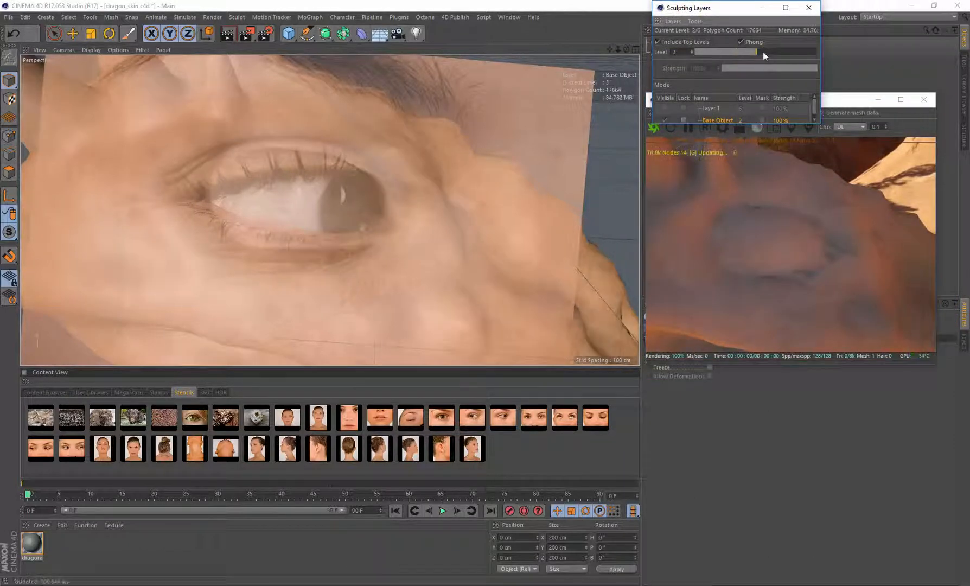
pyautogui.click(808, 8)
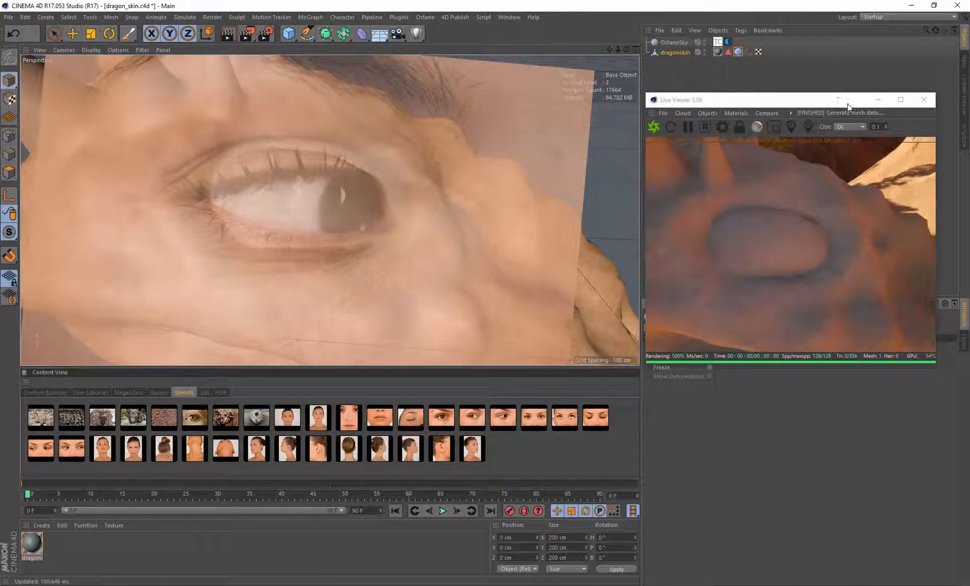
pyautogui.moveTo(847, 104); pyautogui.dragTo(852, 35)
# Realign and rescale the eye stencil to match the sculpted eye socket and paint a first stroke at its upper front corner
pyautogui.moveTo(384, 203)
pyautogui.mouseDown()
pyautogui.moveTo(348, 199)
pyautogui.moveTo(372, 197)
pyautogui.moveTo(325, 180)
pyautogui.moveTo(314, 192)
pyautogui.moveTo(323, 197)
pyautogui.moveTo(289, 190)
pyautogui.mouseUp()
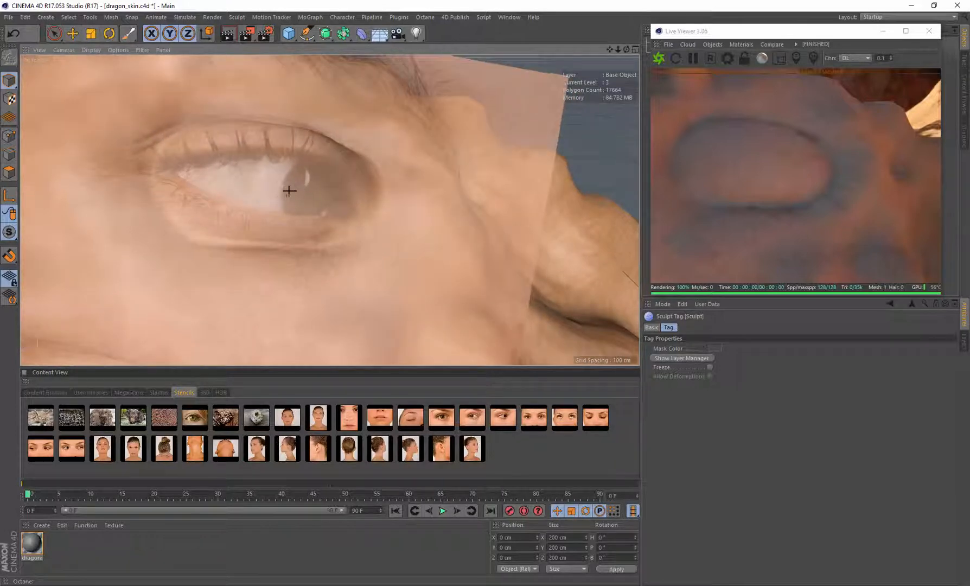
pyautogui.moveTo(286, 191); pyautogui.dragTo(291, 194, button='right')
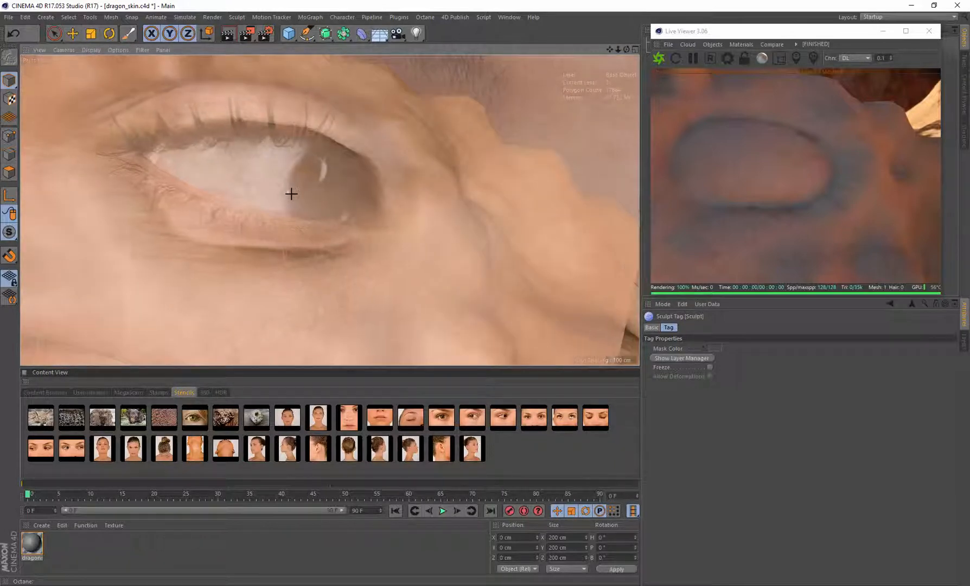
pyautogui.moveTo(260, 182); pyautogui.dragTo(290, 200, button='middle')
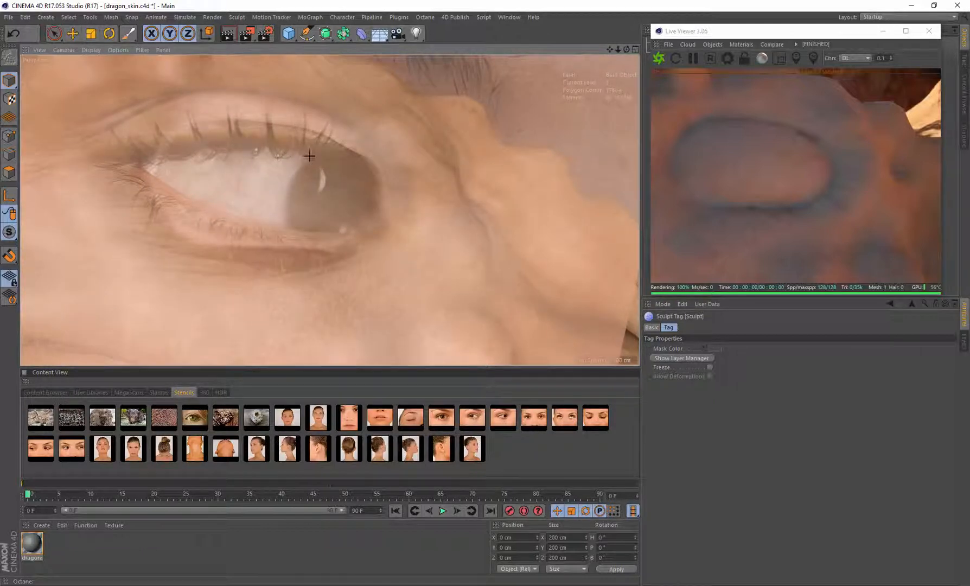
pyautogui.moveTo(375, 142)
pyautogui.mouseDown()
pyautogui.moveTo(368, 175)
pyautogui.moveTo(350, 164)
pyautogui.mouseUp()
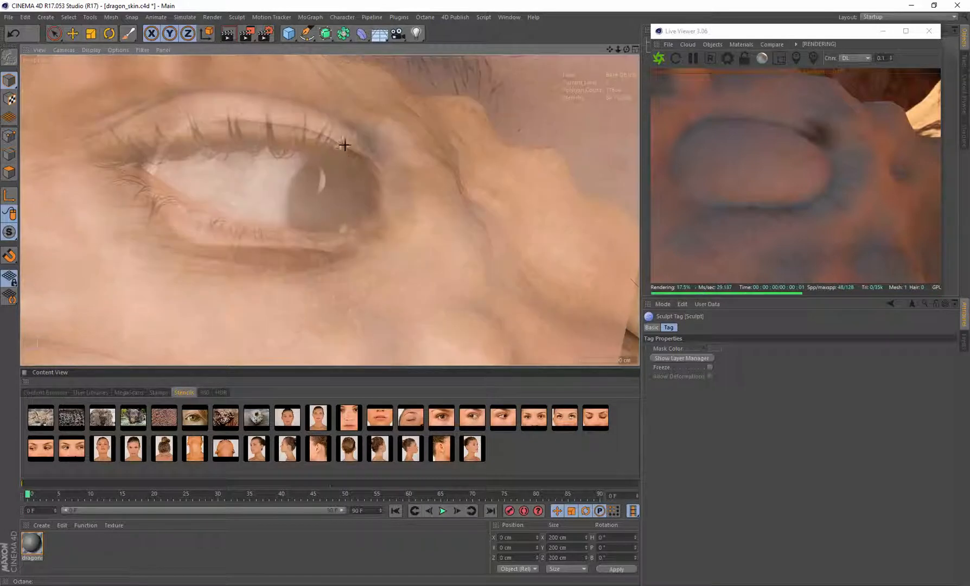
# Set the Paint Brush pressure to 18.7% and paint the eye white, iris and upper lashes into the dragon's eye socket
pyautogui.click(128, 33)
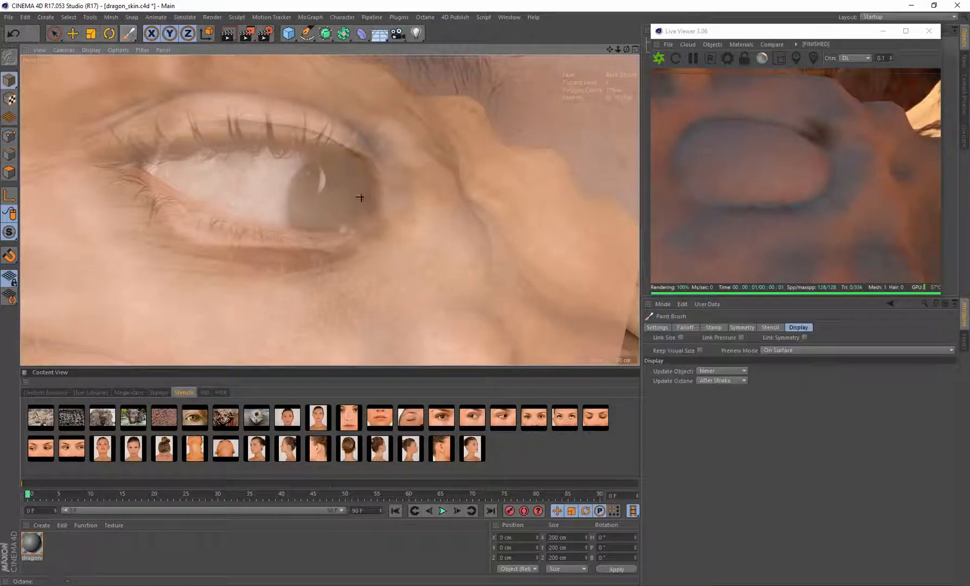
pyautogui.click(658, 327)
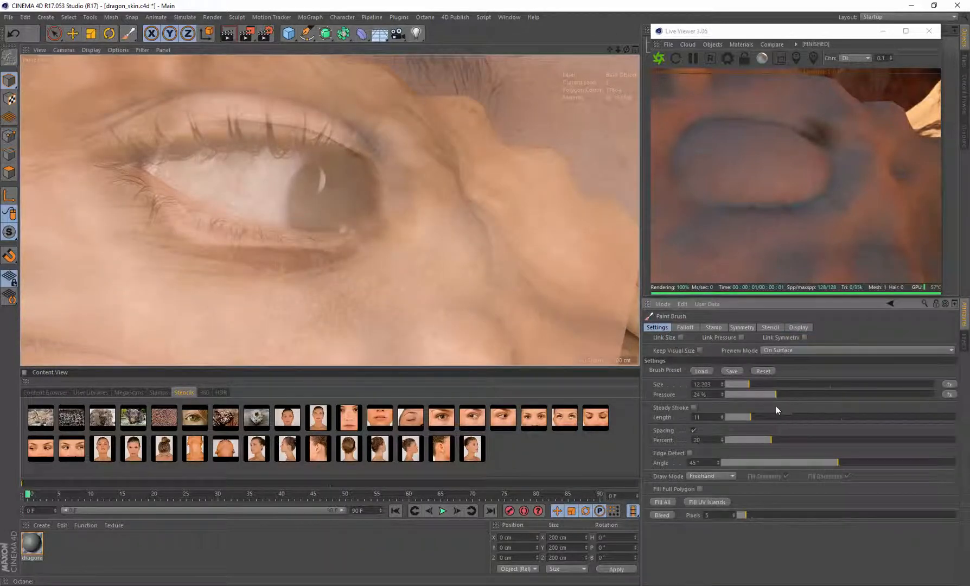
pyautogui.moveTo(203, 131)
pyautogui.mouseDown()
pyautogui.moveTo(225, 132)
pyautogui.moveTo(195, 147)
pyautogui.moveTo(173, 136)
pyautogui.moveTo(277, 120)
pyautogui.moveTo(323, 125)
pyautogui.moveTo(352, 147)
pyautogui.moveTo(380, 188)
pyautogui.moveTo(310, 236)
pyautogui.moveTo(136, 209)
pyautogui.moveTo(155, 166)
pyautogui.moveTo(185, 226)
pyautogui.moveTo(288, 156)
pyautogui.moveTo(240, 179)
pyautogui.moveTo(325, 173)
pyautogui.moveTo(227, 189)
pyautogui.moveTo(281, 212)
pyautogui.mouseUp()
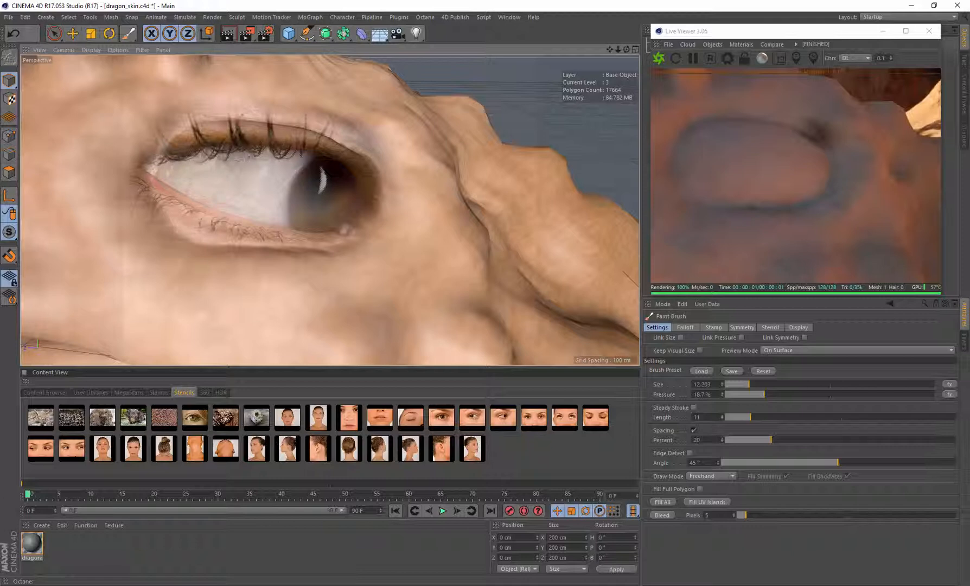
pyautogui.moveTo(356, 173); pyautogui.dragTo(342, 213)
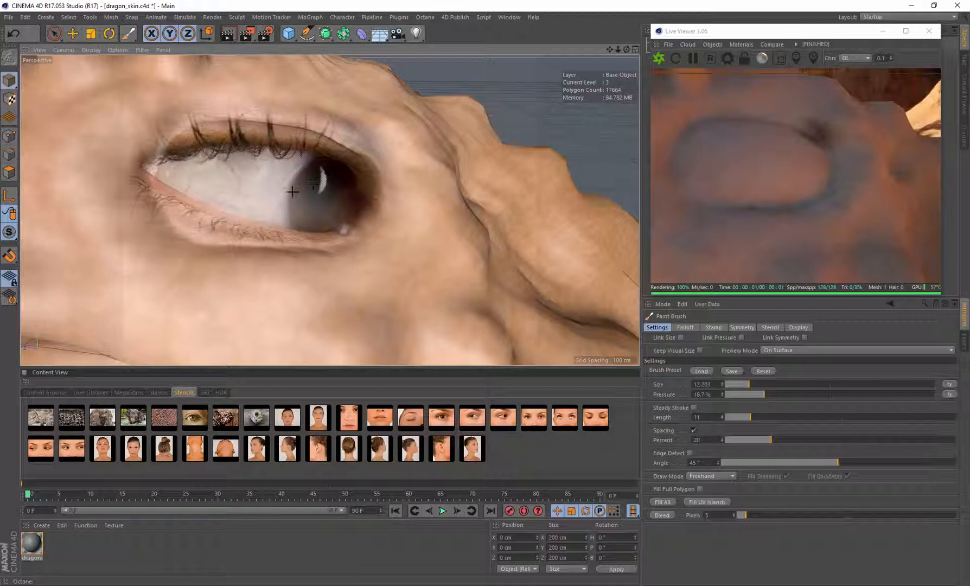
pyautogui.moveTo(338, 207)
pyautogui.mouseDown()
pyautogui.moveTo(349, 230)
pyautogui.moveTo(383, 205)
pyautogui.moveTo(386, 168)
pyautogui.mouseUp()
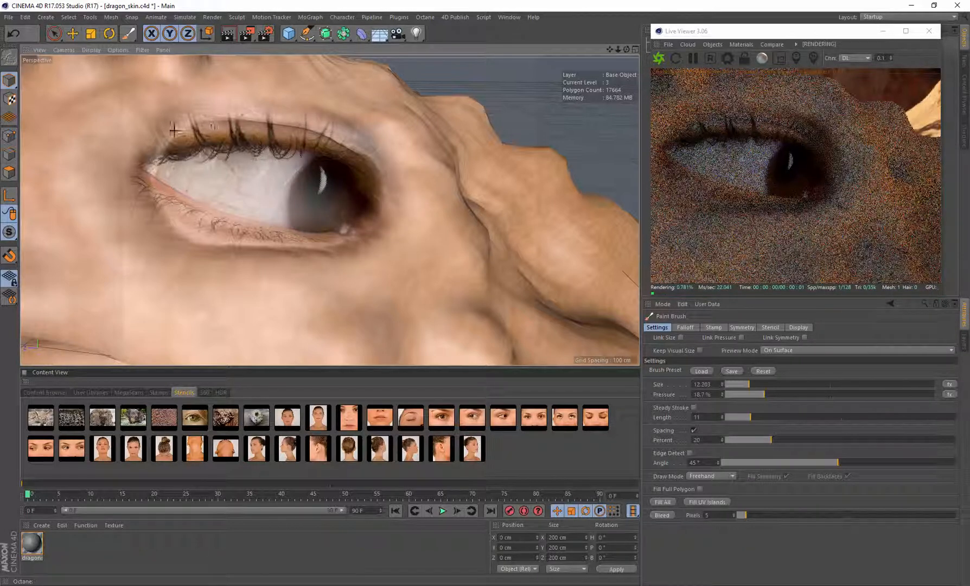
# Paint the lashes at the eye's rear corner, the lower eyelid and the front corner through the eye stencil
pyautogui.moveTo(173, 129)
pyautogui.mouseDown()
pyautogui.moveTo(135, 139)
pyautogui.moveTo(122, 160)
pyautogui.moveTo(101, 166)
pyautogui.mouseUp()
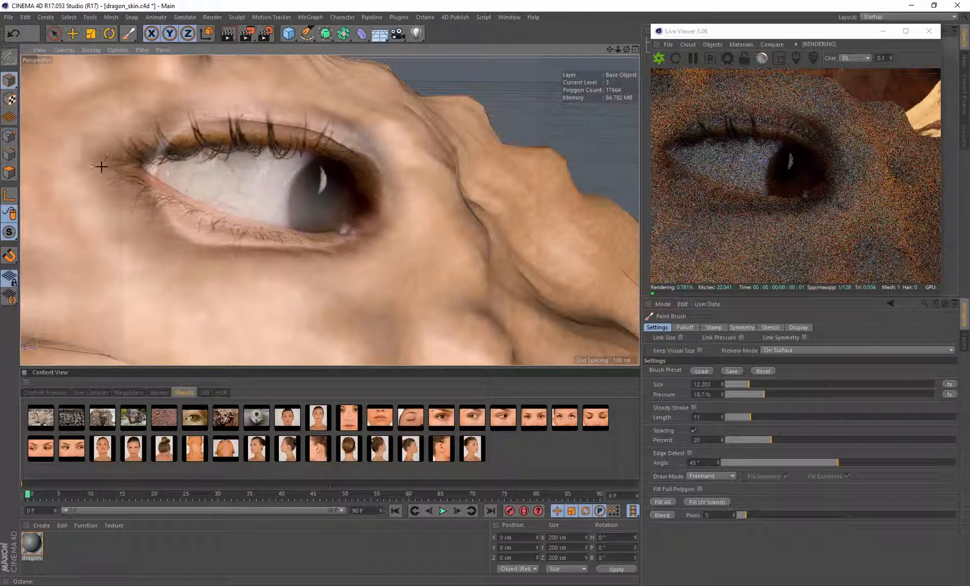
pyautogui.moveTo(176, 230)
pyautogui.mouseDown()
pyautogui.moveTo(282, 255)
pyautogui.moveTo(364, 237)
pyautogui.mouseUp()
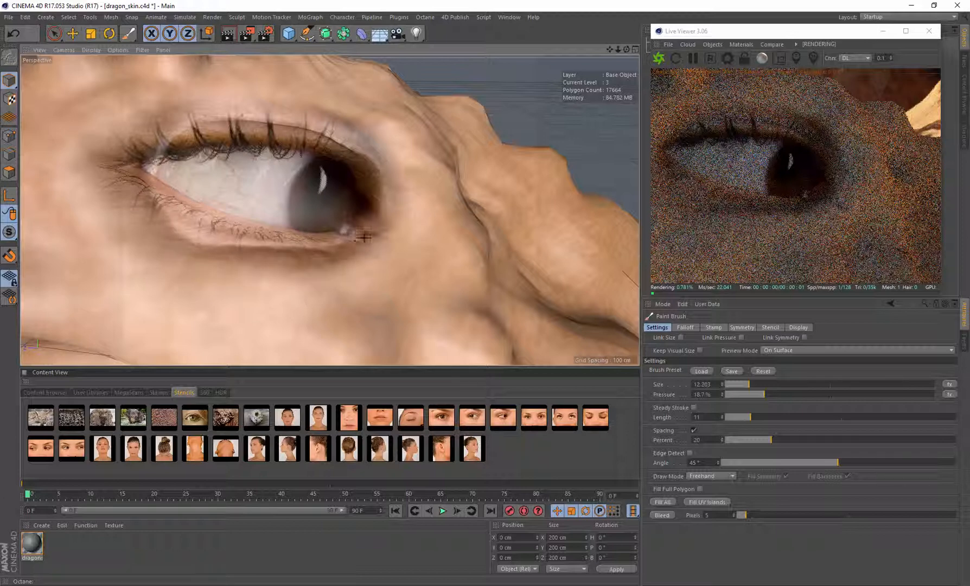
pyautogui.moveTo(385, 191)
pyautogui.mouseDown()
pyautogui.moveTo(387, 237)
pyautogui.moveTo(386, 163)
pyautogui.mouseUp()
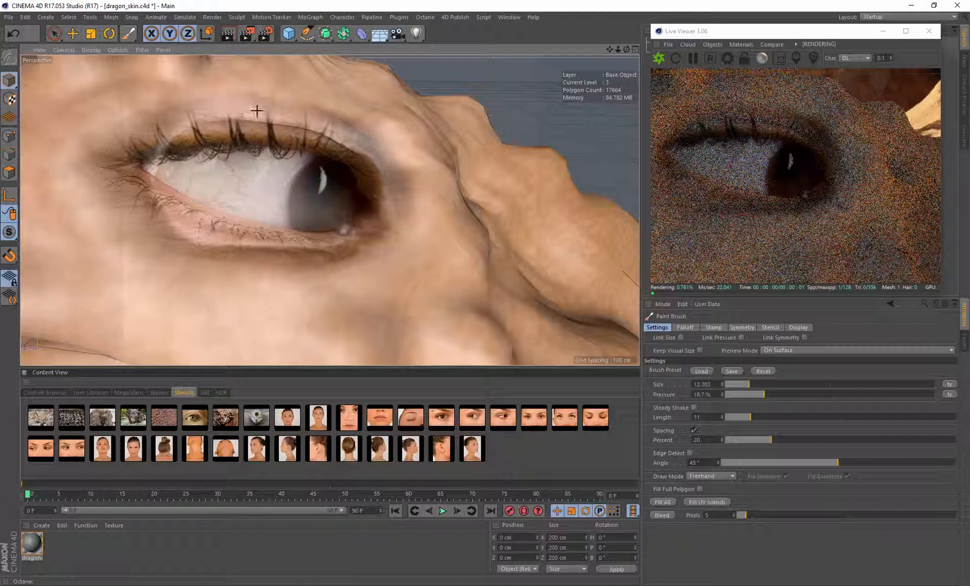
# Paint the skin of the upper eyelid above the lashes through the eye stencil and save the project
pyautogui.moveTo(198, 125); pyautogui.dragTo(130, 137)
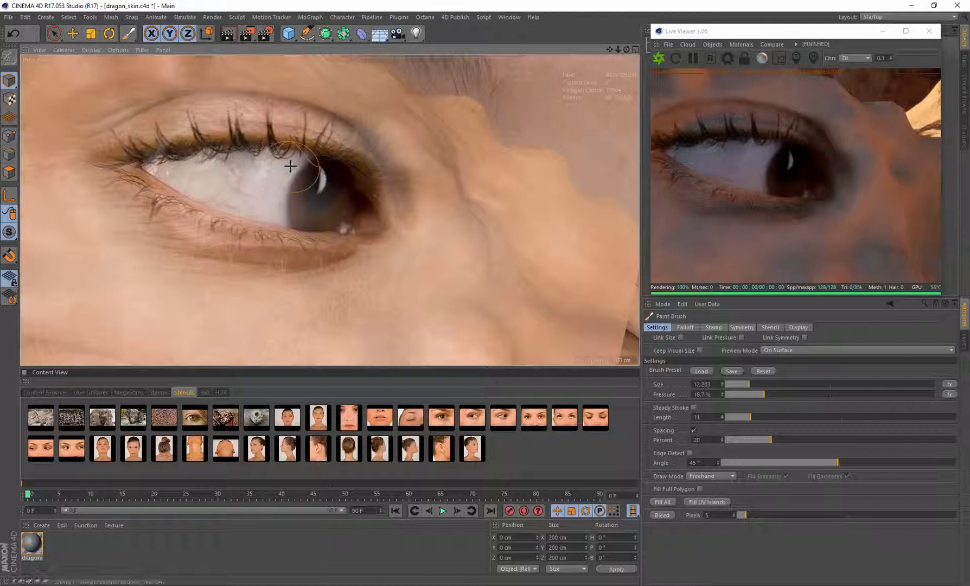
pyautogui.hotkey('ctrl', 's')
pyautogui.click(444, 337)
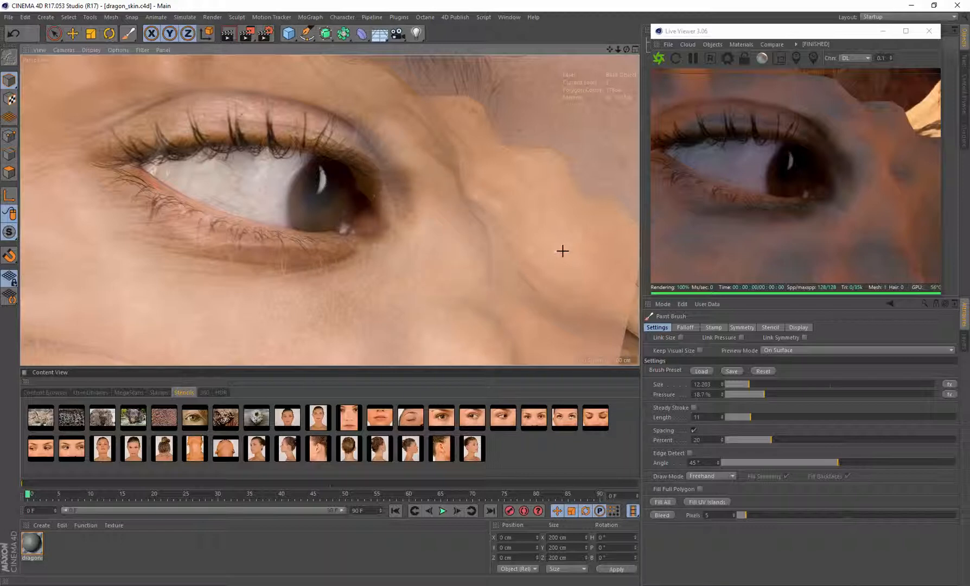
# Load the closed-lips photo as the stencil and line it up with the side of the dragon's mouth
pyautogui.click(382, 417)
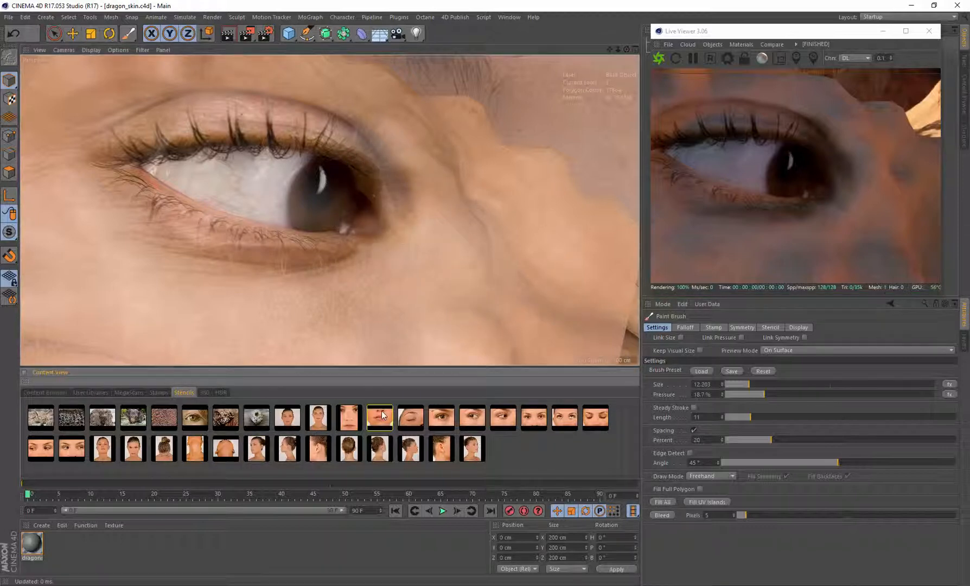
pyautogui.keyDown('alt'); pyautogui.moveTo(451, 216); pyautogui.dragTo(369, 251, button='right'); pyautogui.keyUp('alt')
pyautogui.keyDown('alt'); pyautogui.moveTo(476, 227); pyautogui.dragTo(417, 182); pyautogui.keyUp('alt')
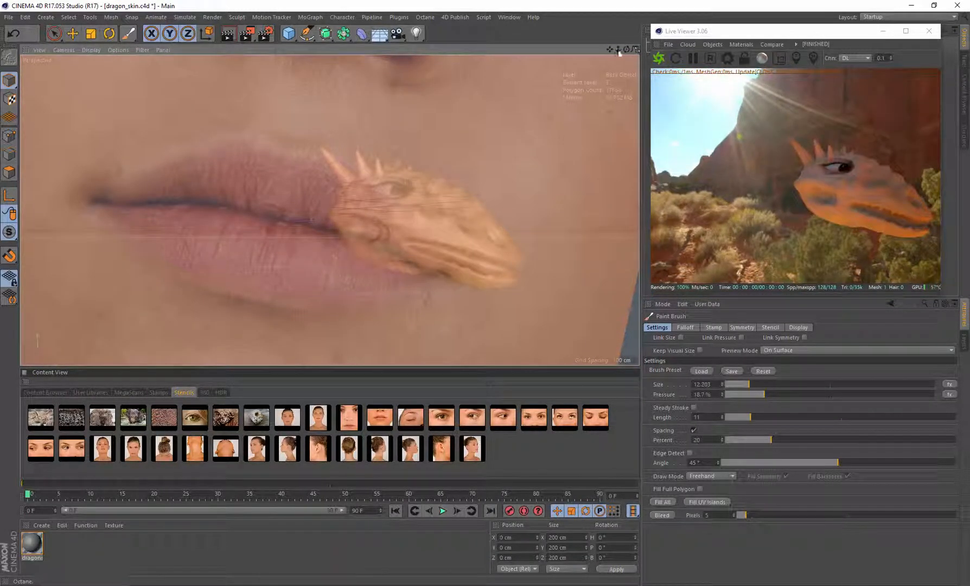
pyautogui.moveTo(562, 43); pyautogui.dragTo(448, 34)
pyautogui.keyDown('alt'); pyautogui.moveTo(301, 163); pyautogui.dragTo(334, 186); pyautogui.keyUp('alt')
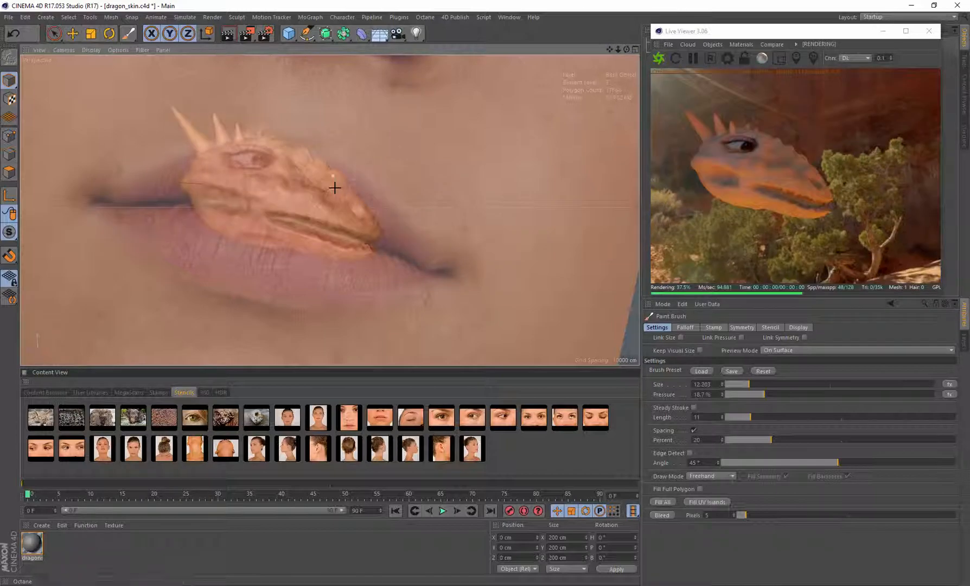
pyautogui.keyDown('alt'); pyautogui.moveTo(335, 188); pyautogui.dragTo(389, 212, button='right'); pyautogui.keyUp('alt')
pyautogui.keyDown('alt'); pyautogui.moveTo(329, 210); pyautogui.dragTo(334, 187); pyautogui.keyUp('alt')
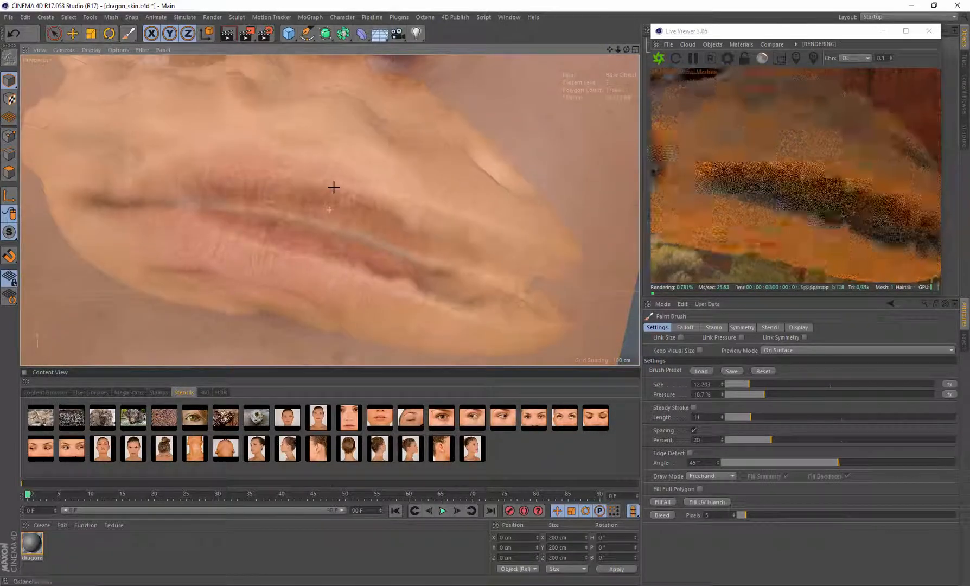
pyautogui.keyDown('alt'); pyautogui.moveTo(403, 174); pyautogui.dragTo(418, 175); pyautogui.keyUp('alt')
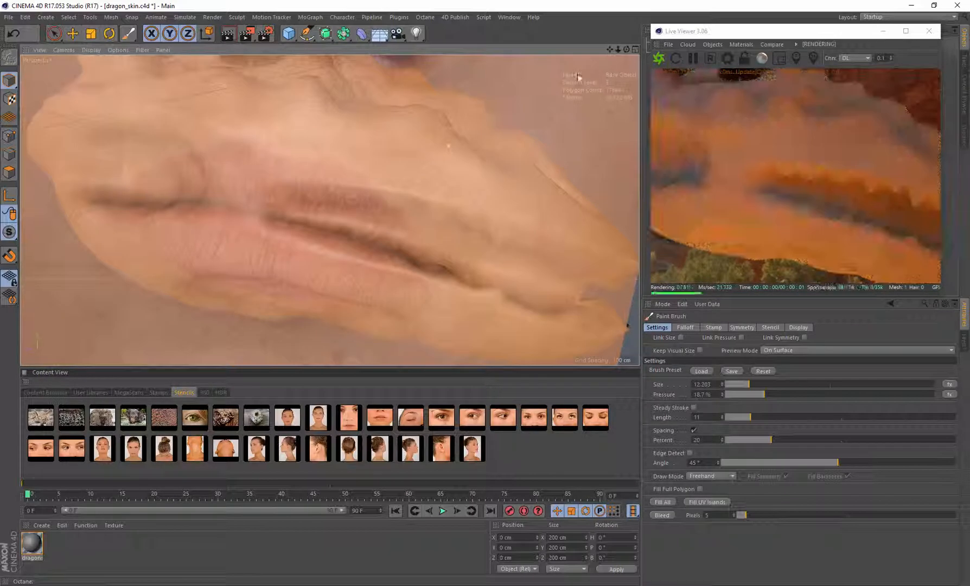
pyautogui.moveTo(610, 49); pyautogui.dragTo(566, 40)
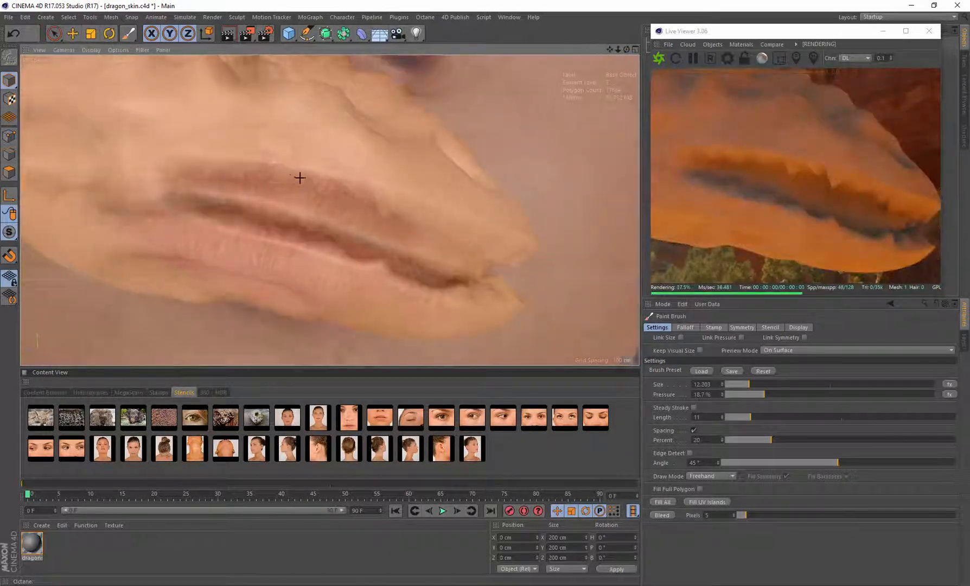
pyautogui.keyDown('alt'); pyautogui.moveTo(300, 177); pyautogui.dragTo(310, 151); pyautogui.keyUp('alt')
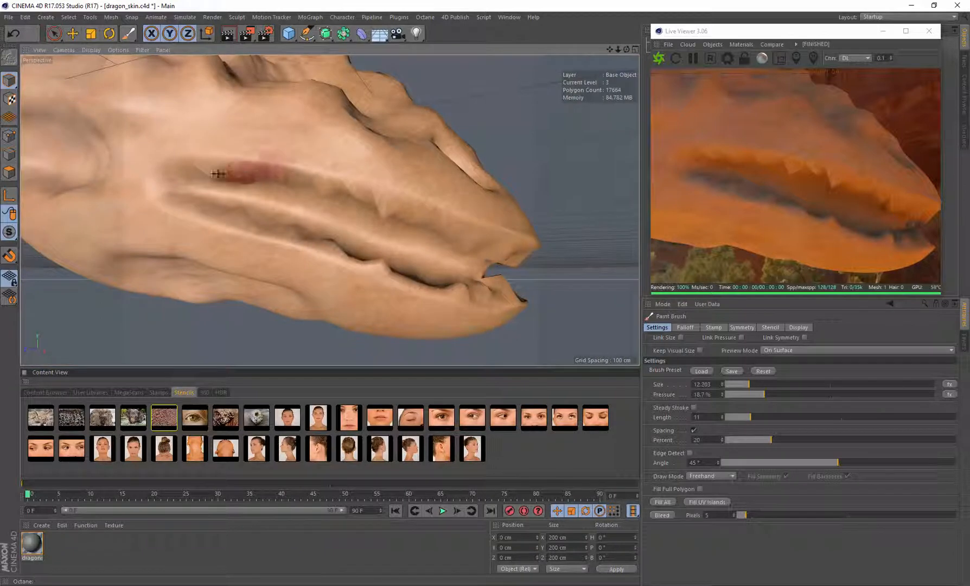
# Paint the photographed lips along the dragon's upper and lower lips, raising the brush pressure to 100% for the front half
pyautogui.moveTo(228, 170)
pyautogui.mouseDown()
pyautogui.moveTo(153, 169)
pyautogui.moveTo(151, 180)
pyautogui.moveTo(120, 195)
pyautogui.moveTo(250, 173)
pyautogui.moveTo(355, 191)
pyautogui.moveTo(308, 163)
pyautogui.mouseUp()
pyautogui.moveTo(369, 184)
pyautogui.mouseDown()
pyautogui.moveTo(245, 212)
pyautogui.moveTo(192, 210)
pyautogui.moveTo(272, 206)
pyautogui.moveTo(361, 267)
pyautogui.mouseUp()
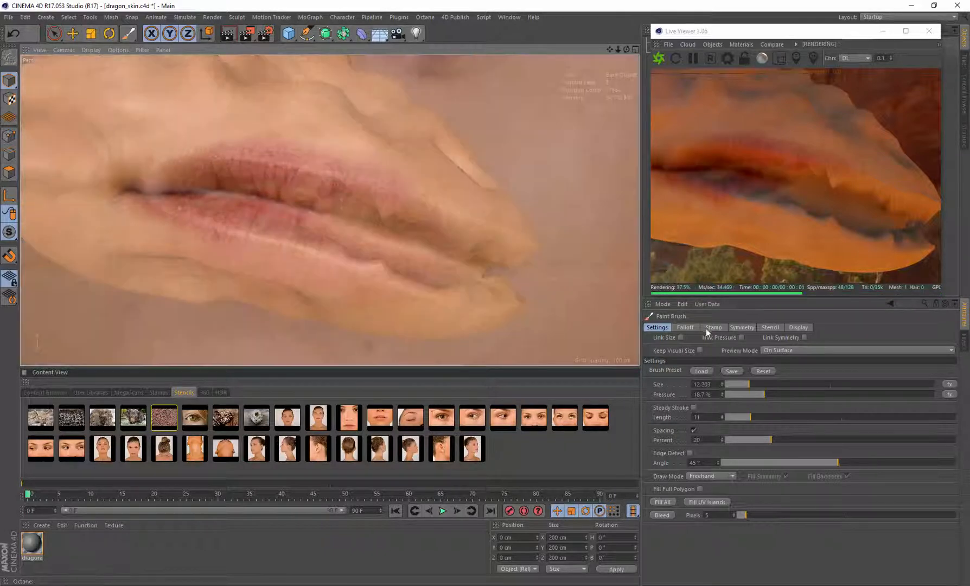
pyautogui.moveTo(781, 394); pyautogui.dragTo(933, 395)
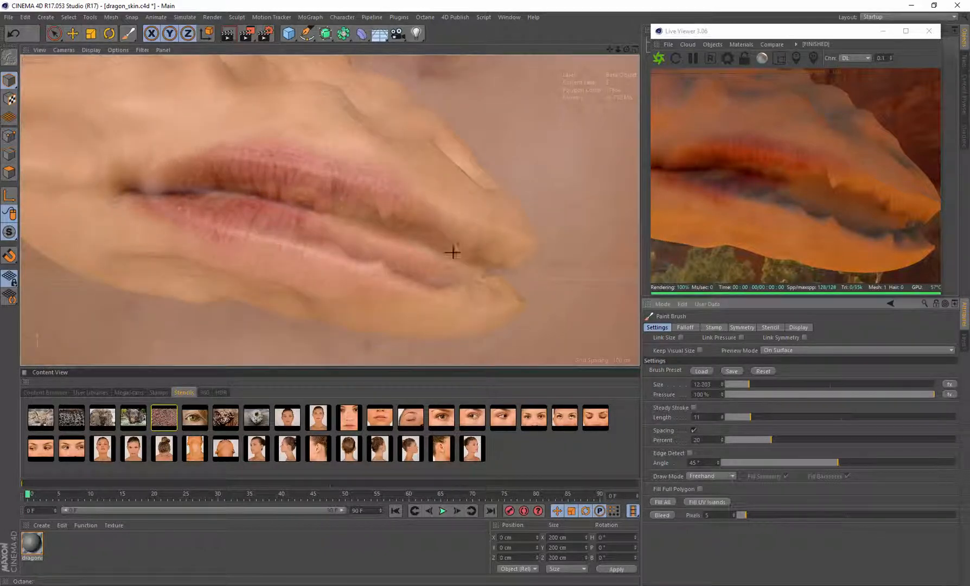
pyautogui.moveTo(453, 253)
pyautogui.mouseDown()
pyautogui.moveTo(222, 184)
pyautogui.moveTo(372, 253)
pyautogui.moveTo(456, 244)
pyautogui.moveTo(426, 207)
pyautogui.moveTo(454, 236)
pyautogui.moveTo(433, 266)
pyautogui.moveTo(397, 278)
pyautogui.moveTo(272, 241)
pyautogui.mouseUp()
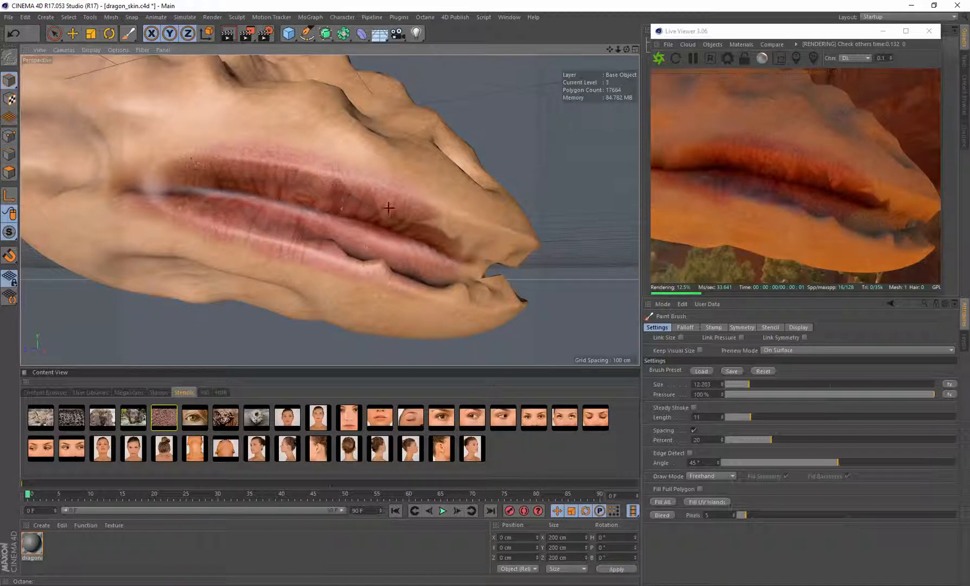
pyautogui.moveTo(479, 233); pyautogui.dragTo(436, 261)
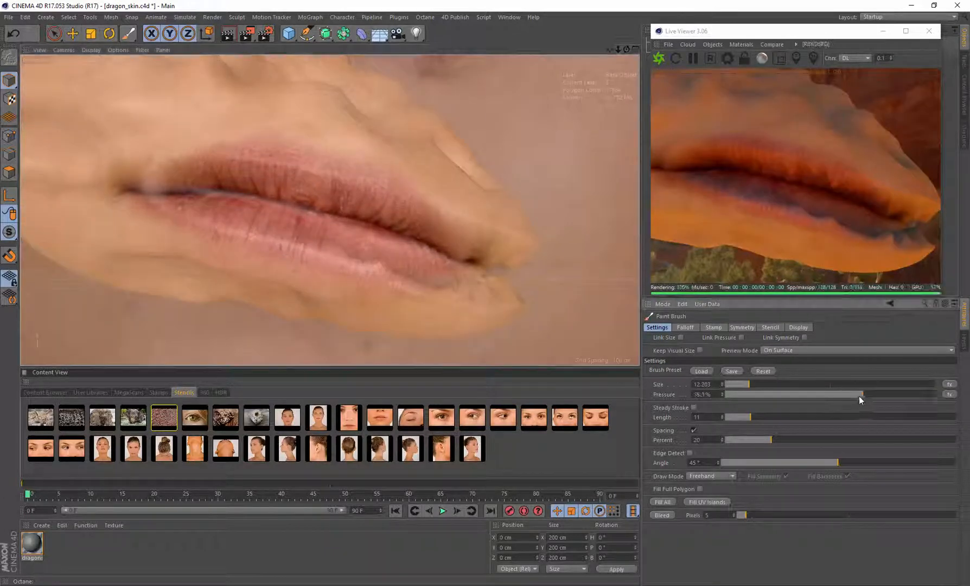
# Lower the brush pressure to 43% and paint lip texture along the outer edge of the lower lip
pyautogui.moveTo(857, 395); pyautogui.dragTo(813, 400)
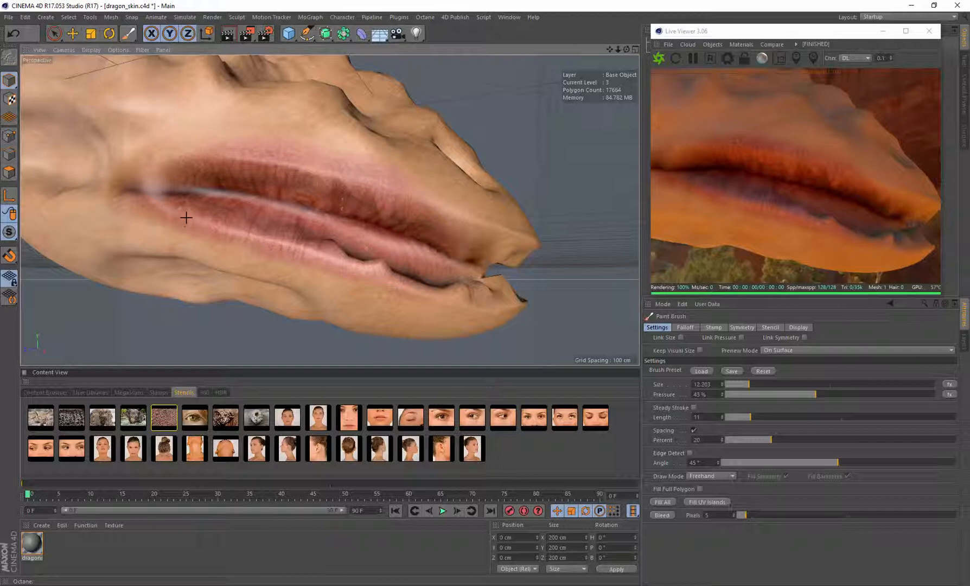
pyautogui.moveTo(419, 286)
pyautogui.mouseDown()
pyautogui.moveTo(328, 278)
pyautogui.moveTo(183, 228)
pyautogui.moveTo(289, 266)
pyautogui.mouseUp()
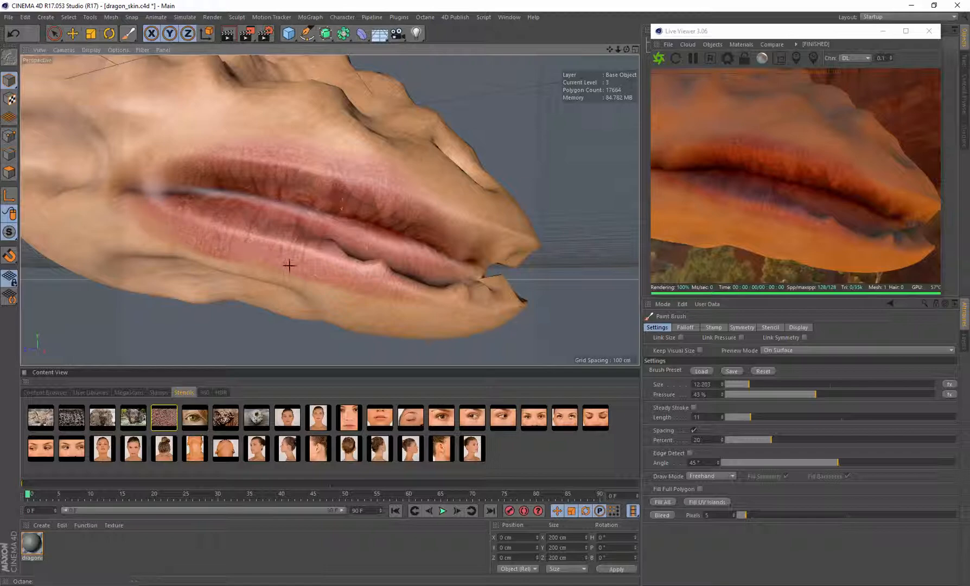
pyautogui.moveTo(457, 312)
pyautogui.mouseDown()
pyautogui.moveTo(407, 301)
pyautogui.moveTo(422, 294)
pyautogui.mouseUp()
# Paint lip texture onto the front of both jaws up to the snout tip, shifting the lips stencil to cover them
pyautogui.moveTo(468, 197)
pyautogui.keyDown('alt'); pyautogui.mouseDown()
pyautogui.moveTo(390, 210)
pyautogui.moveTo(417, 252)
pyautogui.moveTo(392, 236)
pyautogui.mouseUp(); pyautogui.keyUp('alt')
pyautogui.moveTo(299, 202)
pyautogui.mouseDown()
pyautogui.moveTo(323, 190)
pyautogui.moveTo(241, 142)
pyautogui.mouseUp()
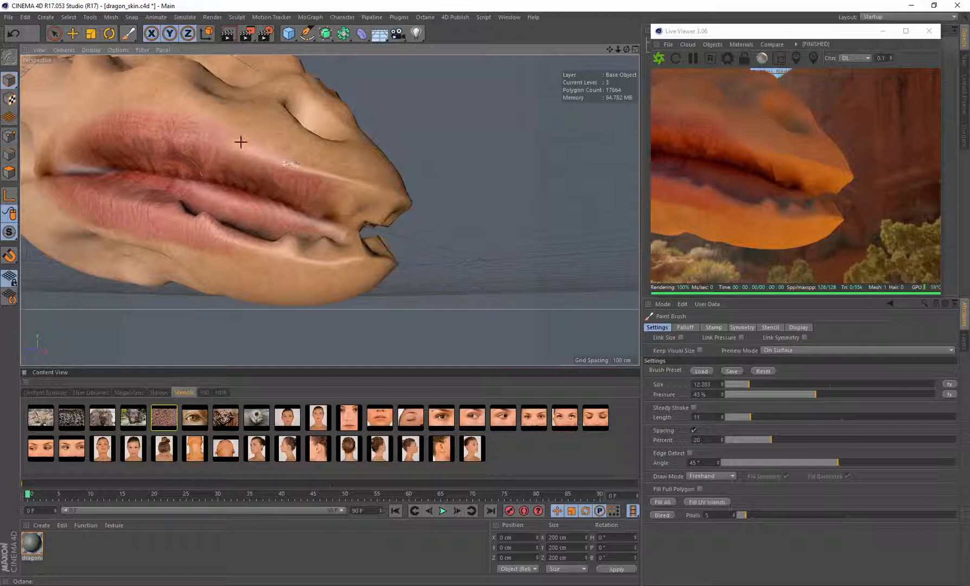
pyautogui.moveTo(321, 177); pyautogui.dragTo(327, 173)
pyautogui.moveTo(385, 194); pyautogui.dragTo(283, 248)
pyautogui.moveTo(220, 244); pyautogui.dragTo(360, 267)
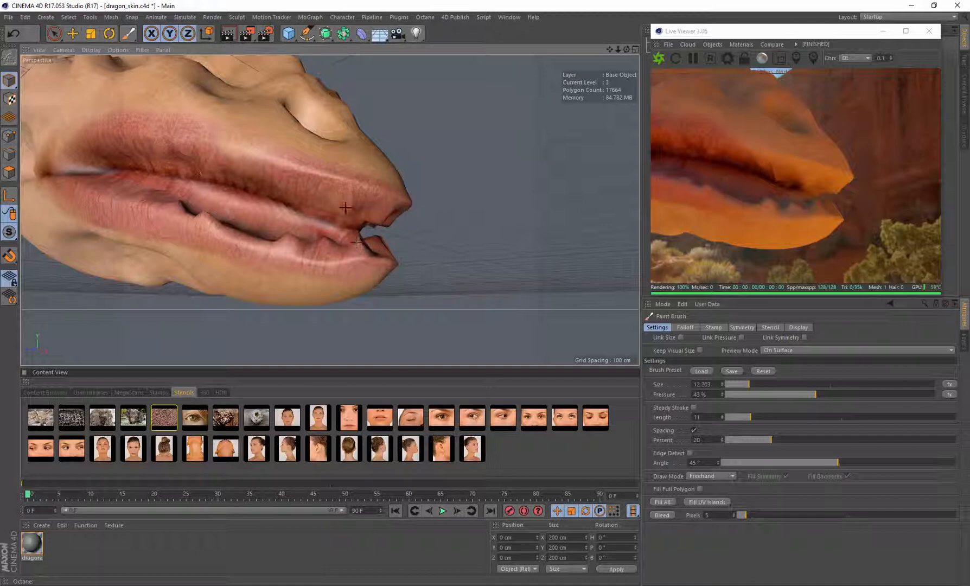
pyautogui.moveTo(350, 221)
pyautogui.mouseDown()
pyautogui.moveTo(293, 223)
pyautogui.moveTo(322, 216)
pyautogui.moveTo(217, 158)
pyautogui.mouseUp()
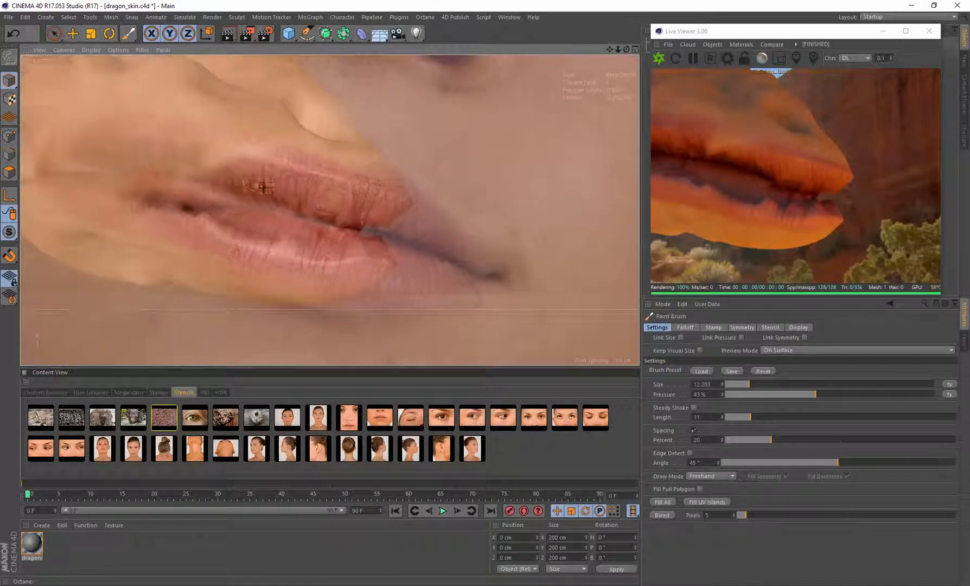
pyautogui.moveTo(266, 188); pyautogui.dragTo(161, 162)
pyautogui.moveTo(262, 152)
pyautogui.mouseDown()
pyautogui.moveTo(221, 153)
pyautogui.moveTo(235, 174)
pyautogui.moveTo(258, 177)
pyautogui.mouseUp()
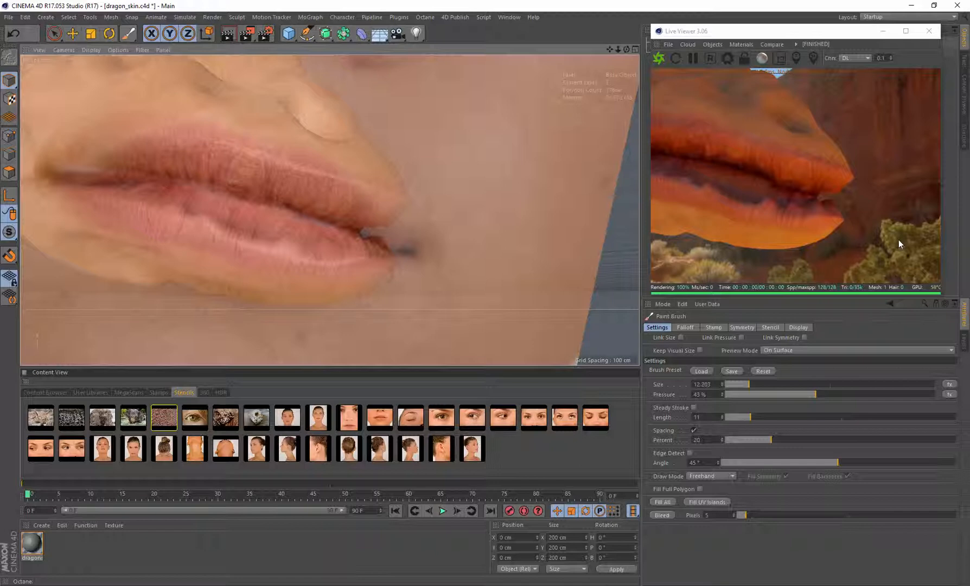
# Frame the whole dragon head and switch the Octane environment to the green city park HDR
pyautogui.rightClick(406, 166)
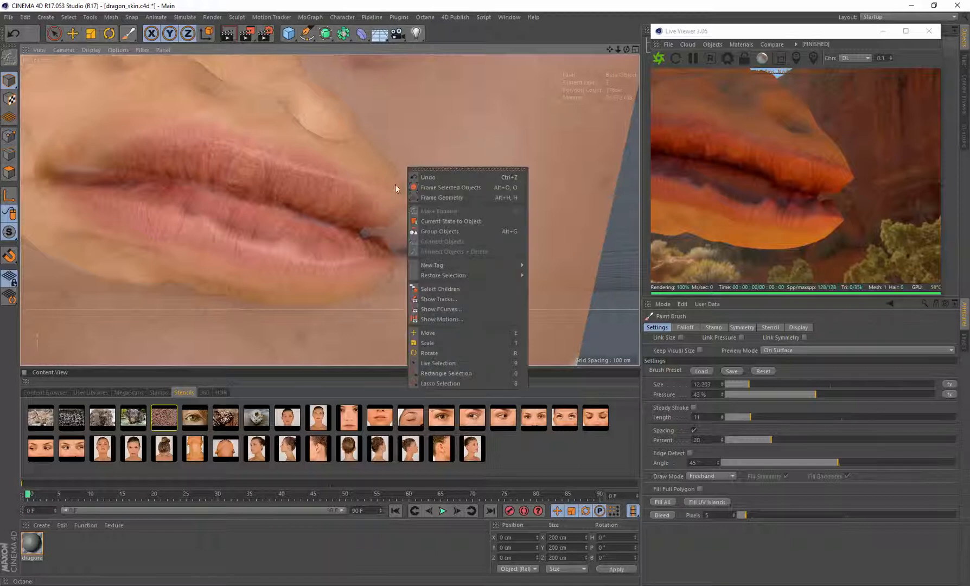
pyautogui.click(396, 188)
pyautogui.keyDown('alt'); pyautogui.moveTo(401, 167); pyautogui.dragTo(362, 195, button='right'); pyautogui.keyUp('alt')
pyautogui.keyDown('alt'); pyautogui.moveTo(423, 160); pyautogui.dragTo(372, 192); pyautogui.keyUp('alt')
pyautogui.keyDown('alt'); pyautogui.moveTo(342, 191); pyautogui.dragTo(370, 190, button='right'); pyautogui.keyUp('alt')
pyautogui.keyDown('alt'); pyautogui.moveTo(371, 190); pyautogui.dragTo(396, 181); pyautogui.keyUp('alt')
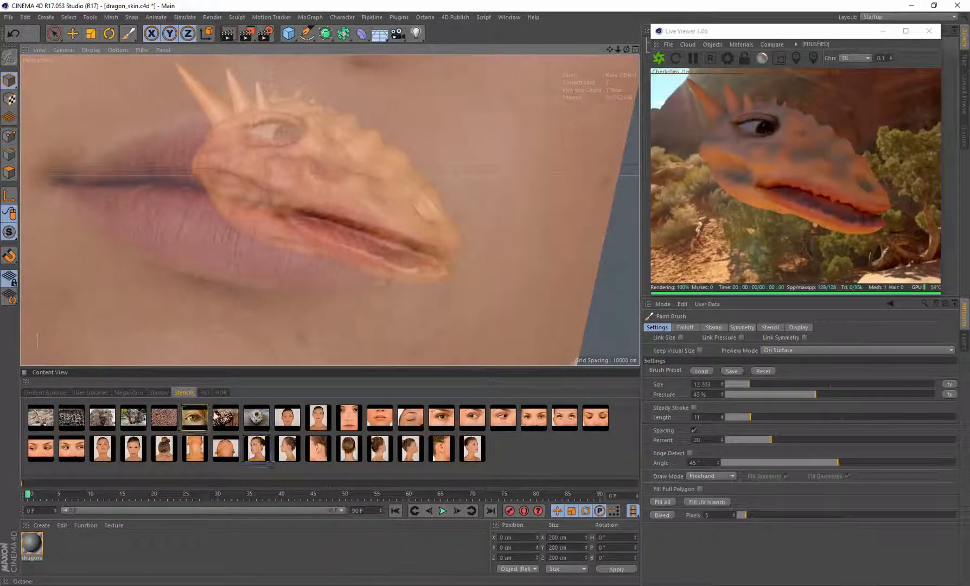
pyautogui.click(221, 392)
pyautogui.click(398, 425)
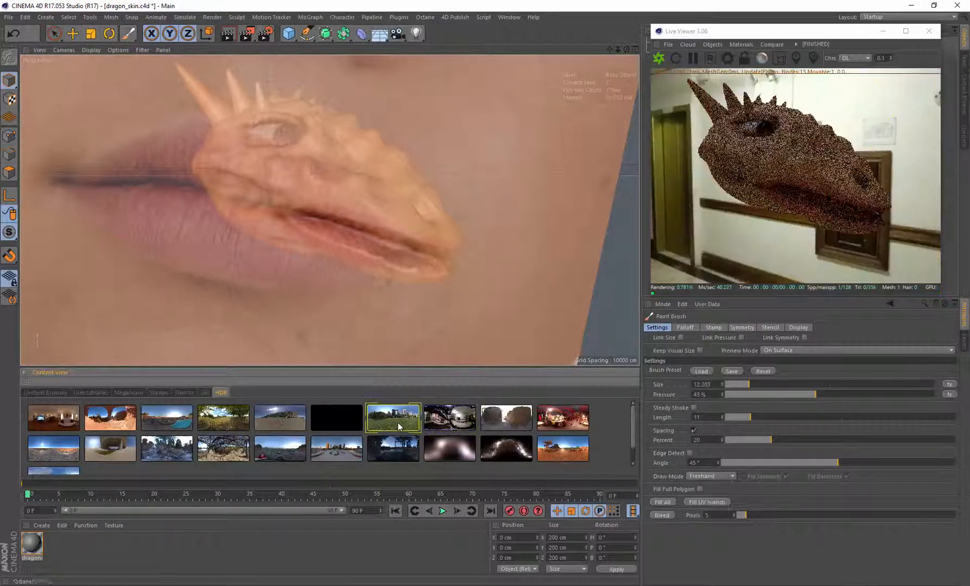
# Fit the lips stencil to the rear of the dragon's mouth and paint the back end of the upper lip
pyautogui.keyDown('alt'); pyautogui.moveTo(329, 210); pyautogui.dragTo(527, 257); pyautogui.keyUp('alt')
pyautogui.scroll(5, 372, 214)
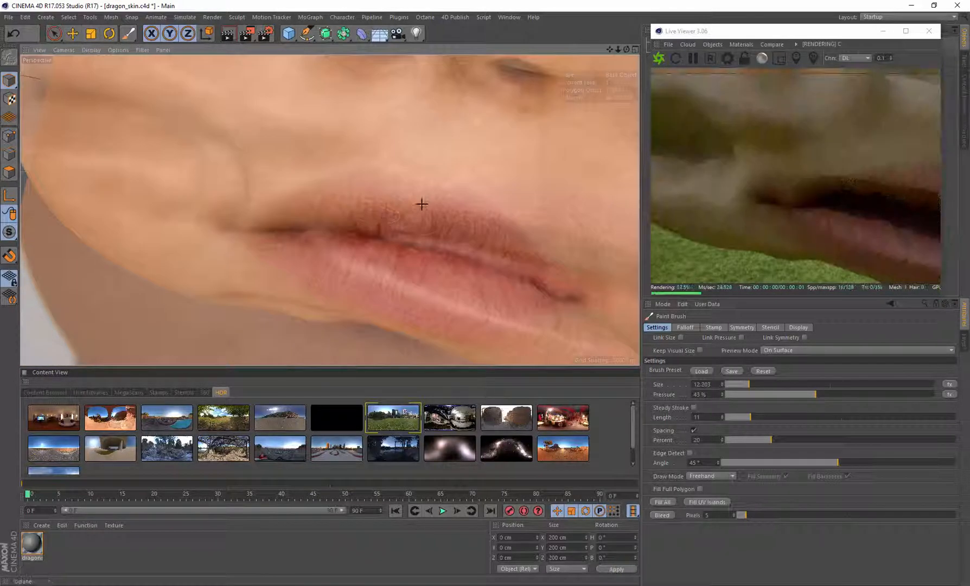
pyautogui.scroll(3, 434, 233)
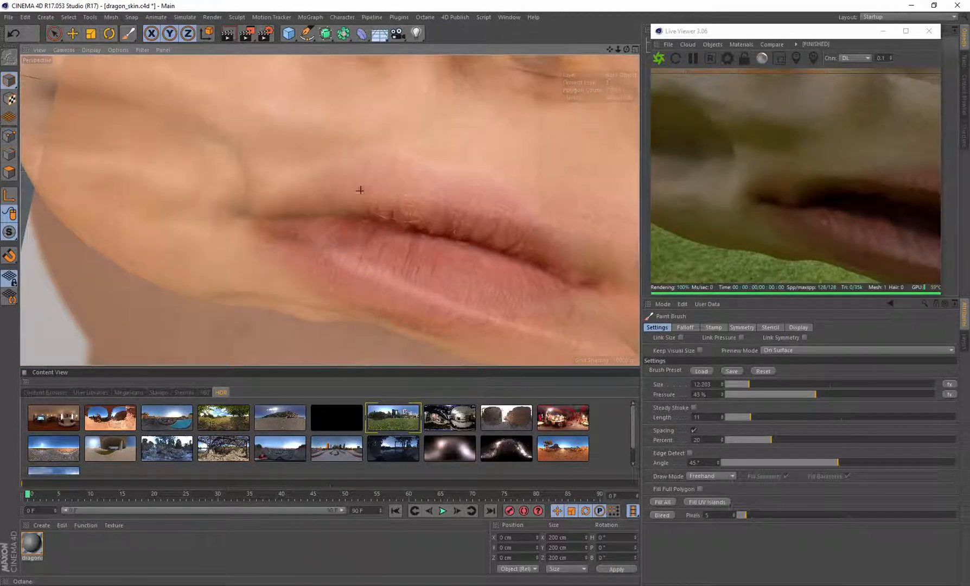
pyautogui.moveTo(341, 201); pyautogui.dragTo(375, 199)
pyautogui.moveTo(433, 195)
pyautogui.mouseDown()
pyautogui.moveTo(383, 195)
pyautogui.moveTo(341, 222)
pyautogui.mouseUp()
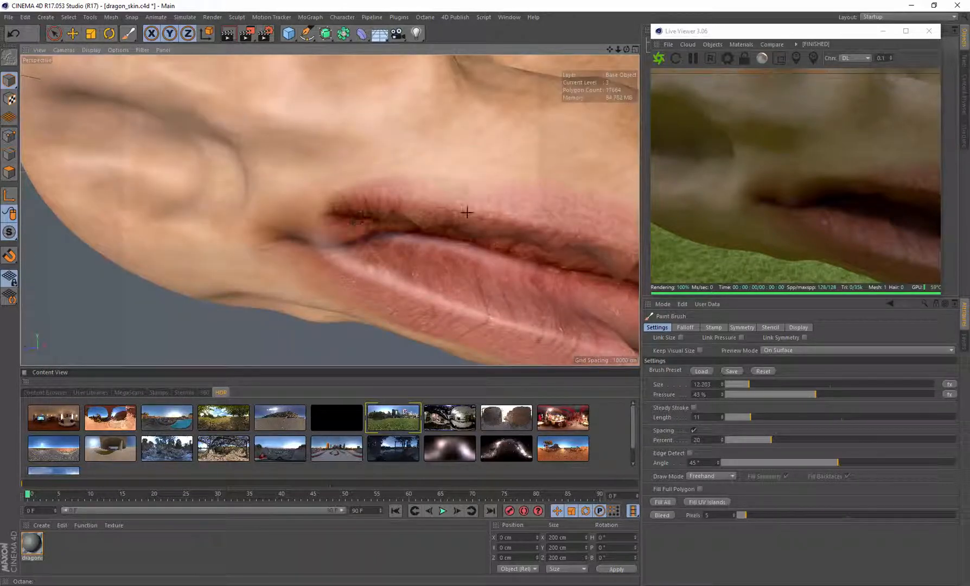
# Paint lip texture around the rear mouth corner and along the adjoining upper and lower lip edges
pyautogui.moveTo(467, 212); pyautogui.dragTo(426, 203)
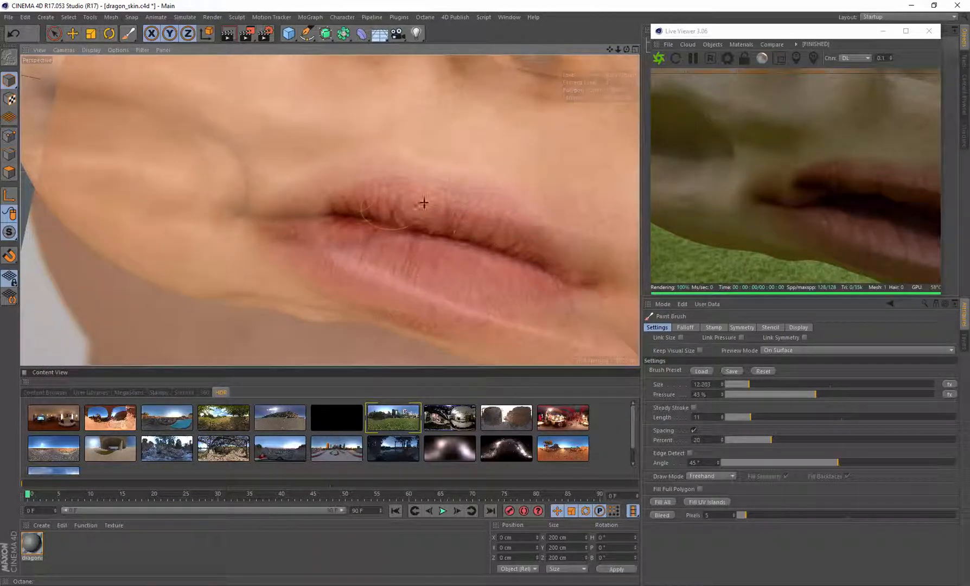
pyautogui.moveTo(410, 199)
pyautogui.mouseDown()
pyautogui.moveTo(336, 223)
pyautogui.moveTo(317, 210)
pyautogui.mouseUp()
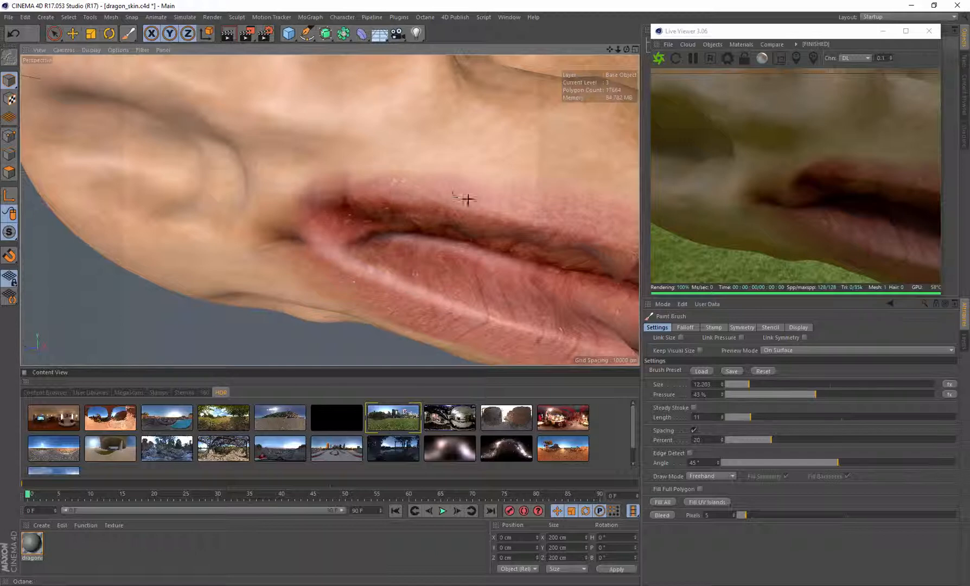
pyautogui.moveTo(379, 186)
pyautogui.mouseDown()
pyautogui.moveTo(316, 202)
pyautogui.moveTo(486, 232)
pyautogui.moveTo(522, 220)
pyautogui.moveTo(351, 192)
pyautogui.moveTo(318, 202)
pyautogui.moveTo(288, 232)
pyautogui.moveTo(329, 249)
pyautogui.moveTo(378, 211)
pyautogui.moveTo(519, 207)
pyautogui.moveTo(529, 217)
pyautogui.mouseUp()
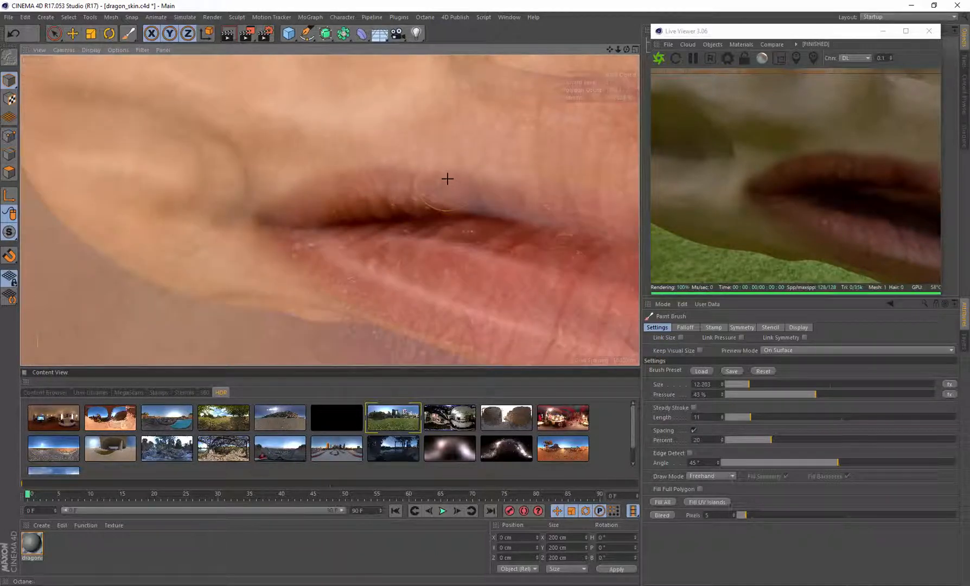
pyautogui.moveTo(535, 314)
pyautogui.mouseDown()
pyautogui.moveTo(502, 330)
pyautogui.moveTo(526, 331)
pyautogui.mouseUp()
# Frame the nostrils at the front of the snout and load the closed-lips photo as the stencil again
pyautogui.click(702, 117)
pyautogui.keyDown('alt'); pyautogui.moveTo(521, 81); pyautogui.dragTo(329, 210, button='middle'); pyautogui.keyUp('alt')
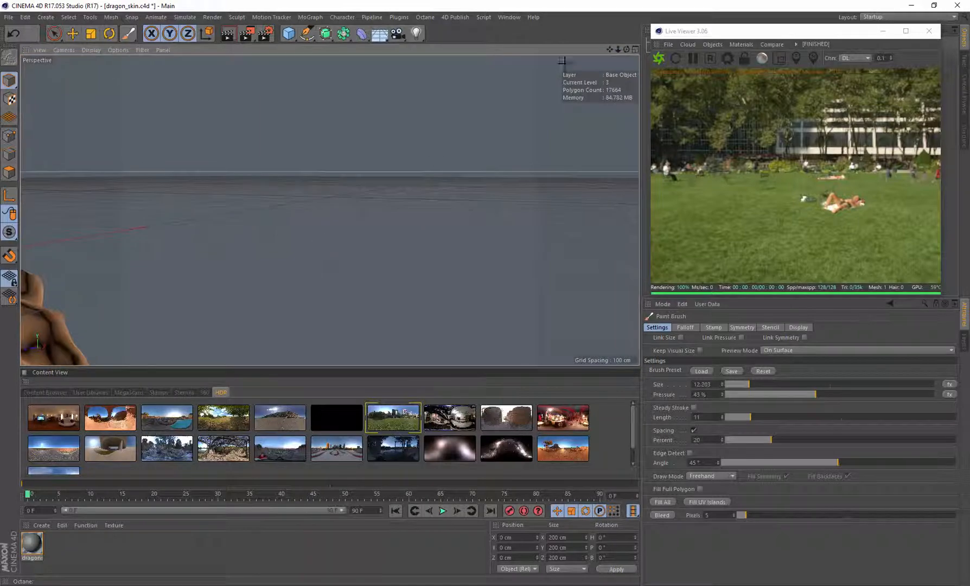
pyautogui.moveTo(610, 49); pyautogui.dragTo(870, 2)
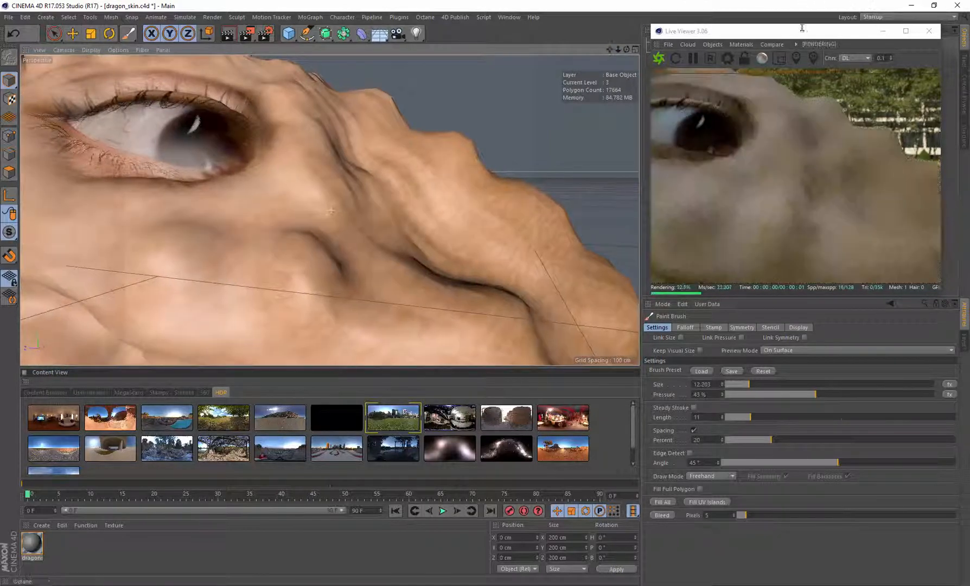
pyautogui.press('h')
pyautogui.keyDown('alt'); pyautogui.moveTo(451, 286); pyautogui.dragTo(358, 230); pyautogui.keyUp('alt')
pyautogui.moveTo(609, 49); pyautogui.dragTo(682, 31)
pyautogui.keyDown('alt'); pyautogui.moveTo(360, 194); pyautogui.dragTo(411, 186, button='right'); pyautogui.keyUp('alt')
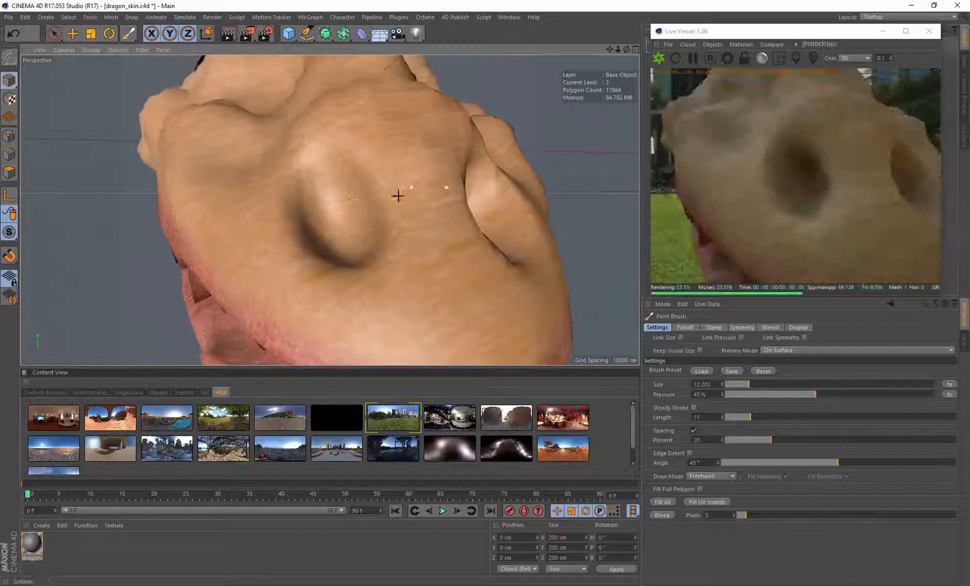
pyautogui.click(184, 392)
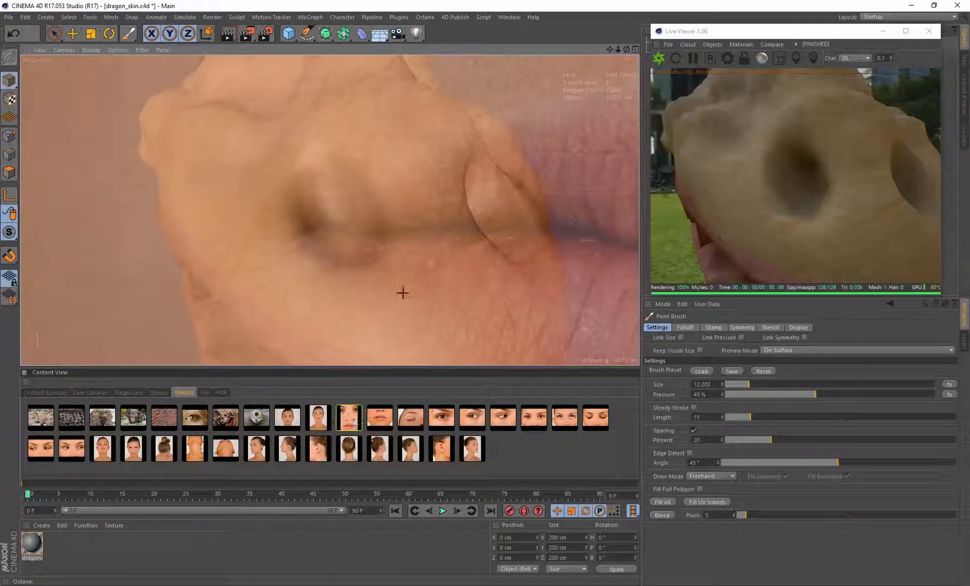
pyautogui.doubleClick(379, 417)
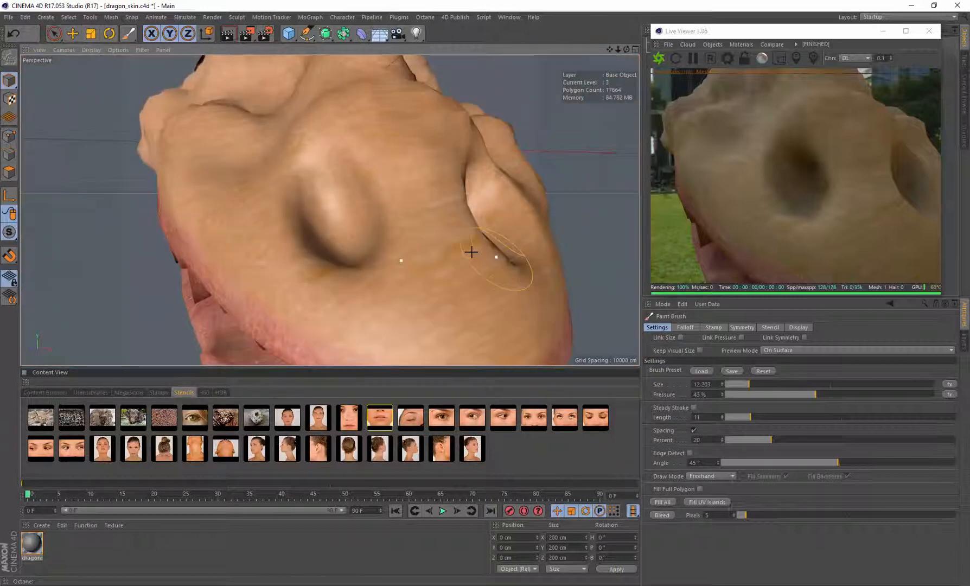
# Reposition the stencil so the photographed nostril lies over the dragon's sculpted nostril
pyautogui.moveTo(505, 273); pyautogui.dragTo(260, 243, button='middle')
pyautogui.moveTo(469, 230); pyautogui.dragTo(459, 253, button='right')
pyautogui.moveTo(459, 253); pyautogui.dragTo(298, 267)
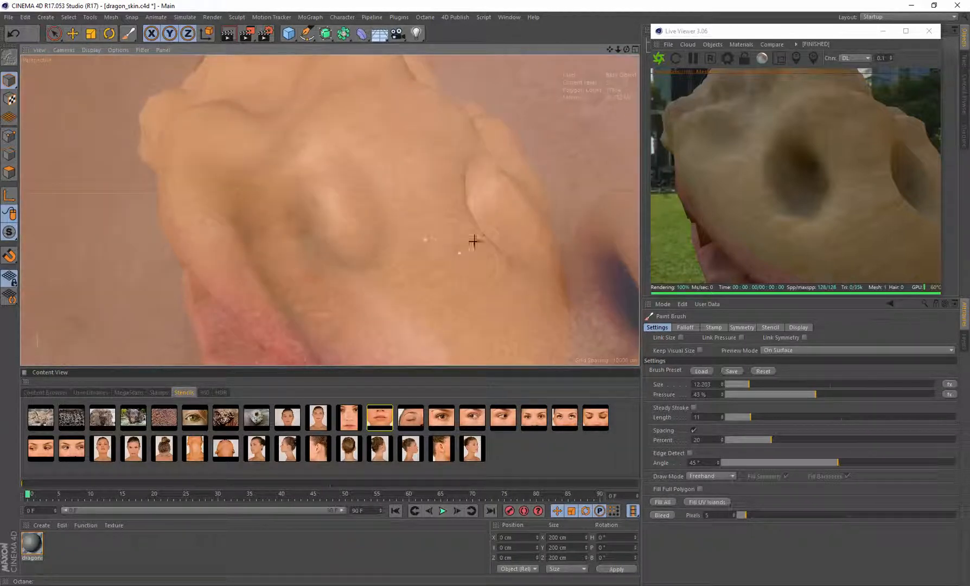
pyautogui.moveTo(474, 240); pyautogui.dragTo(217, 161, button='middle')
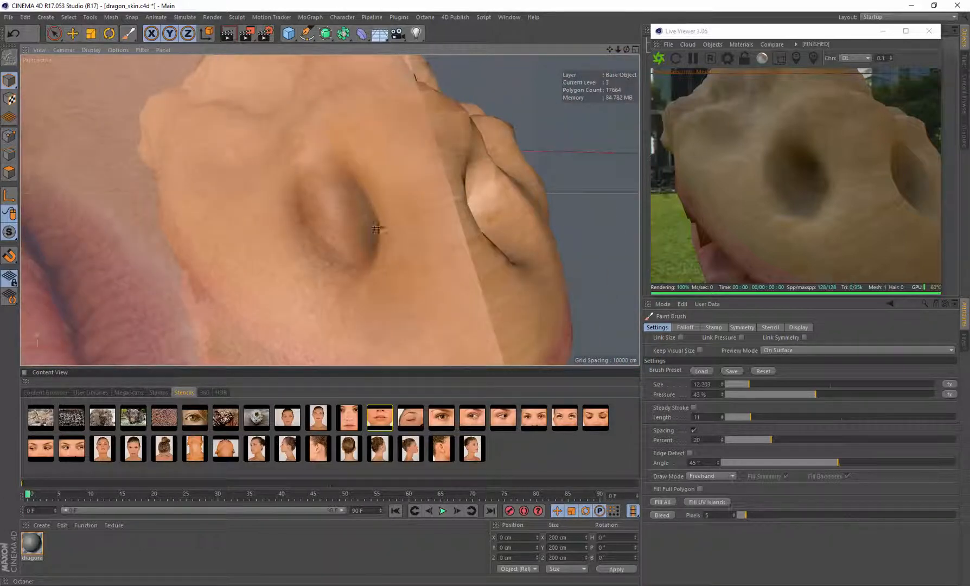
# Paint the photographed nostril texture into the dragon's sculpted nostril, enlarging the brush to a size of 20.426
pyautogui.moveTo(376, 229); pyautogui.dragTo(370, 232)
pyautogui.moveTo(364, 233); pyautogui.dragTo(357, 224, button='middle')
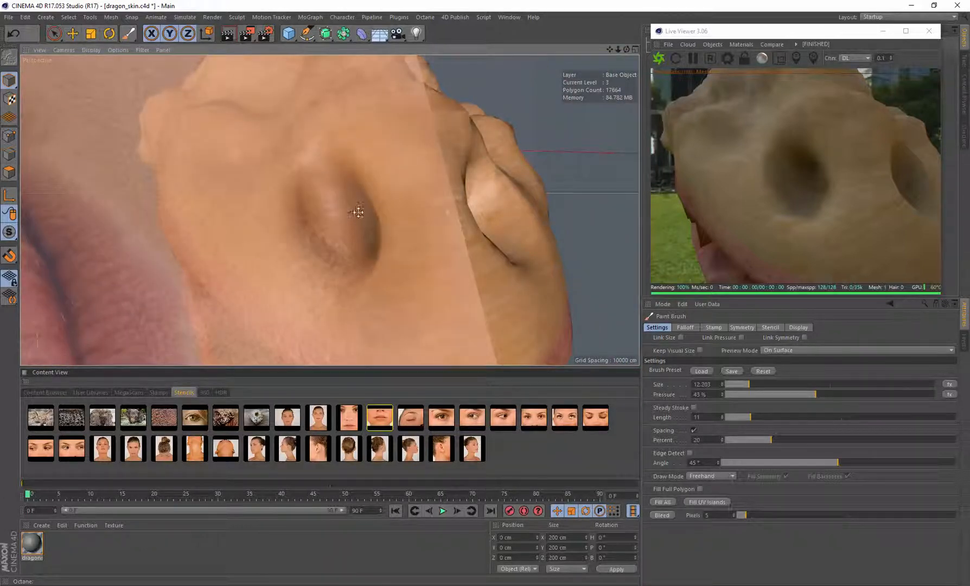
pyautogui.moveTo(344, 215)
pyautogui.mouseDown()
pyautogui.moveTo(327, 164)
pyautogui.moveTo(357, 274)
pyautogui.moveTo(380, 255)
pyautogui.moveTo(344, 189)
pyautogui.mouseUp()
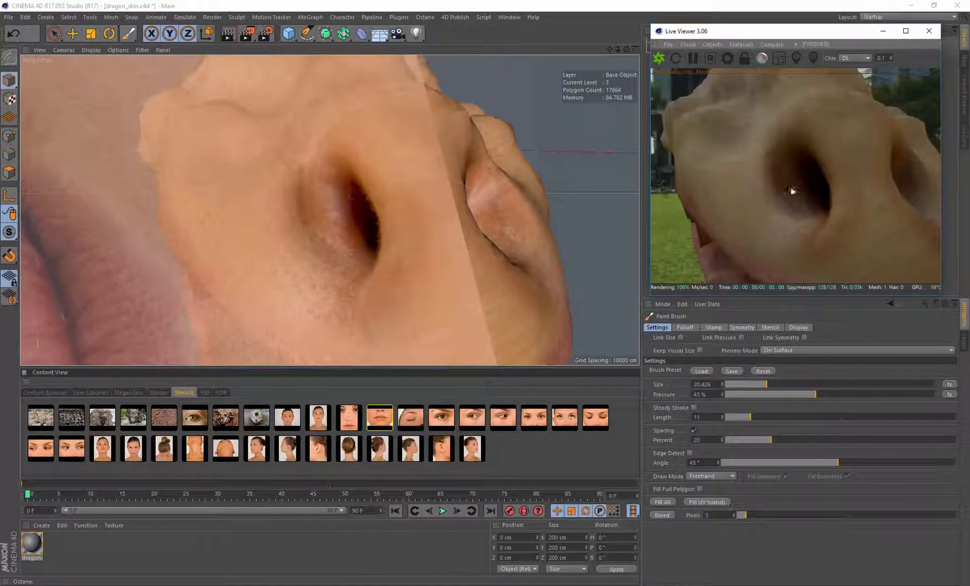
# Frame the back of the dragon's head and load the photo of the back of a head with hair as the stencil
pyautogui.scroll(-5, 395, 199)
pyautogui.keyDown('alt'); pyautogui.moveTo(329, 210); pyautogui.dragTo(554, 219); pyautogui.keyUp('alt')
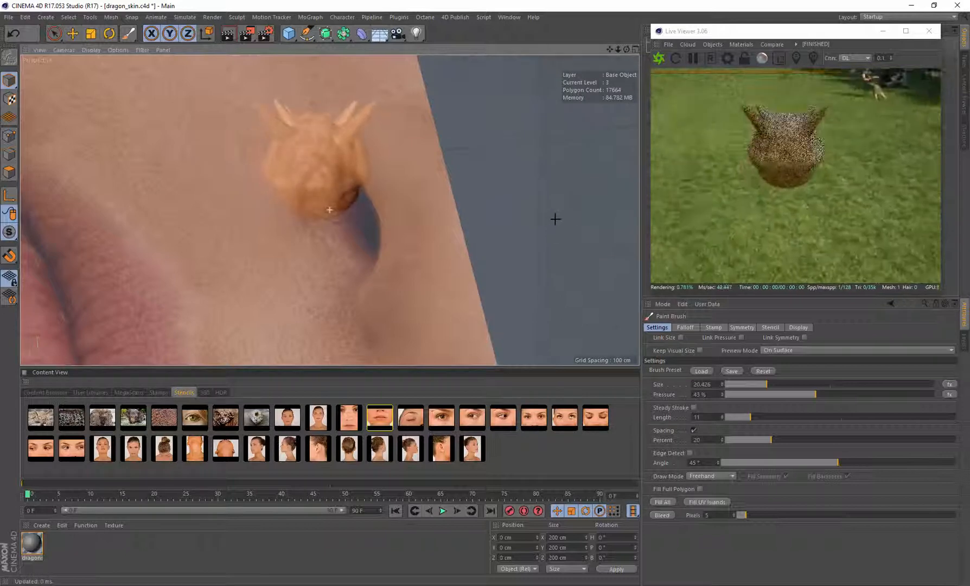
pyautogui.moveTo(609, 51); pyautogui.dragTo(622, 93)
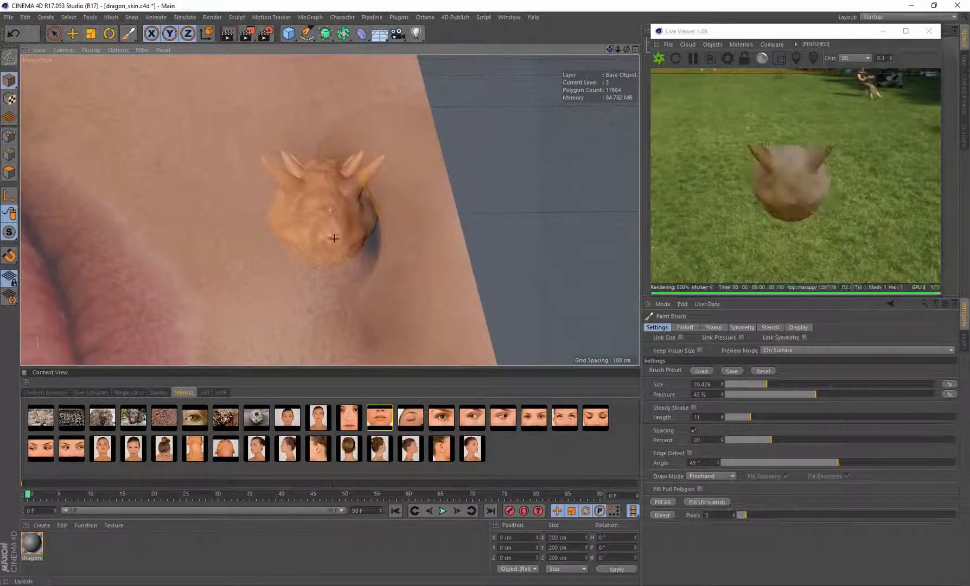
pyautogui.click(426, 460)
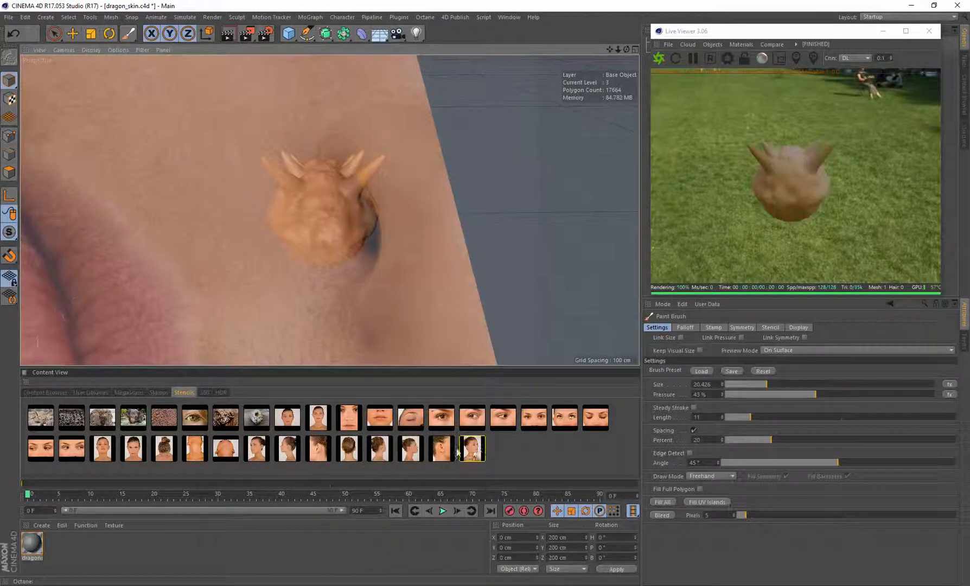
pyautogui.click(379, 449)
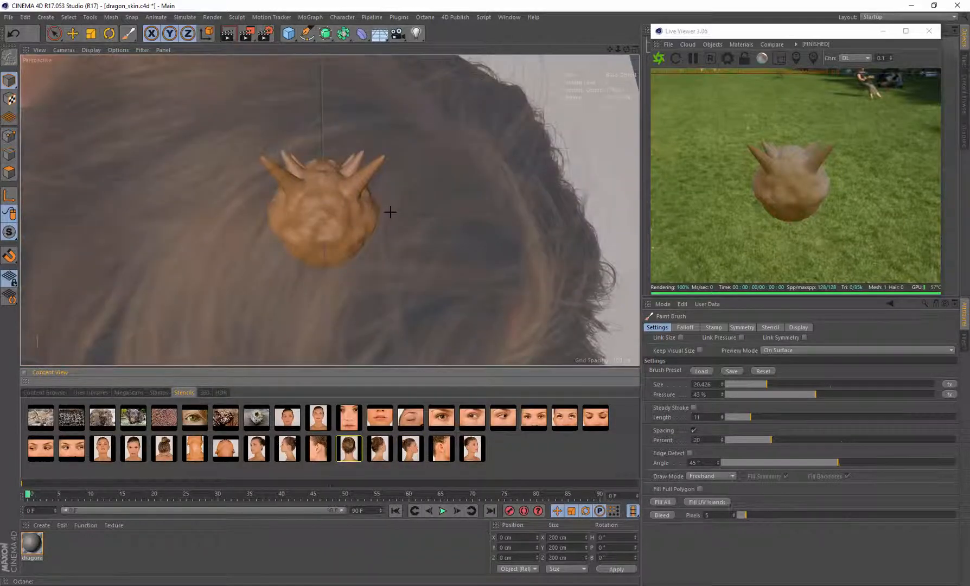
# Shrink the hair stencil to a scale of 0.1 and centre its photographed hair over the back of the dragon's head
pyautogui.moveTo(390, 212)
pyautogui.mouseDown()
pyautogui.moveTo(373, 207)
pyautogui.moveTo(399, 214)
pyautogui.mouseUp()
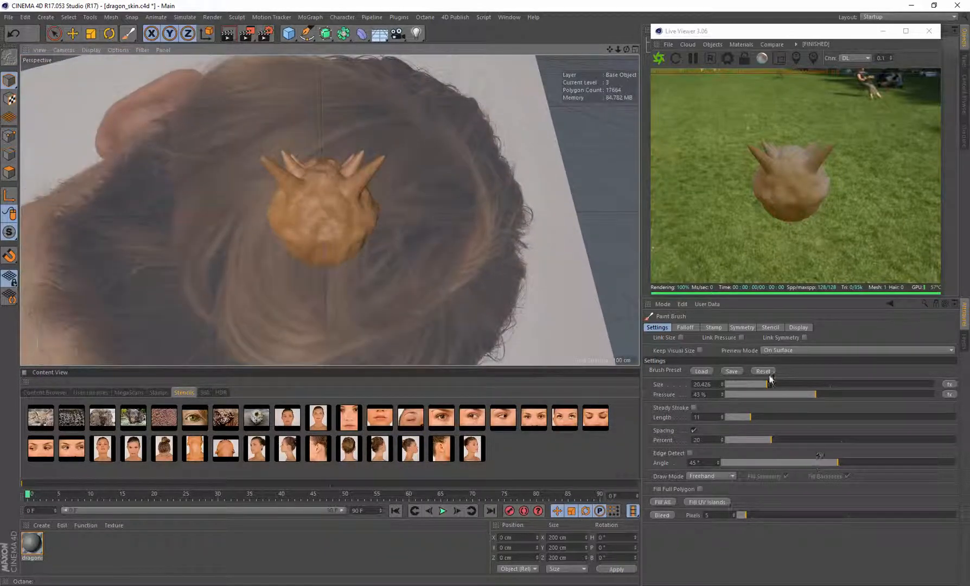
pyautogui.click(770, 327)
pyautogui.moveTo(763, 441); pyautogui.dragTo(684, 432)
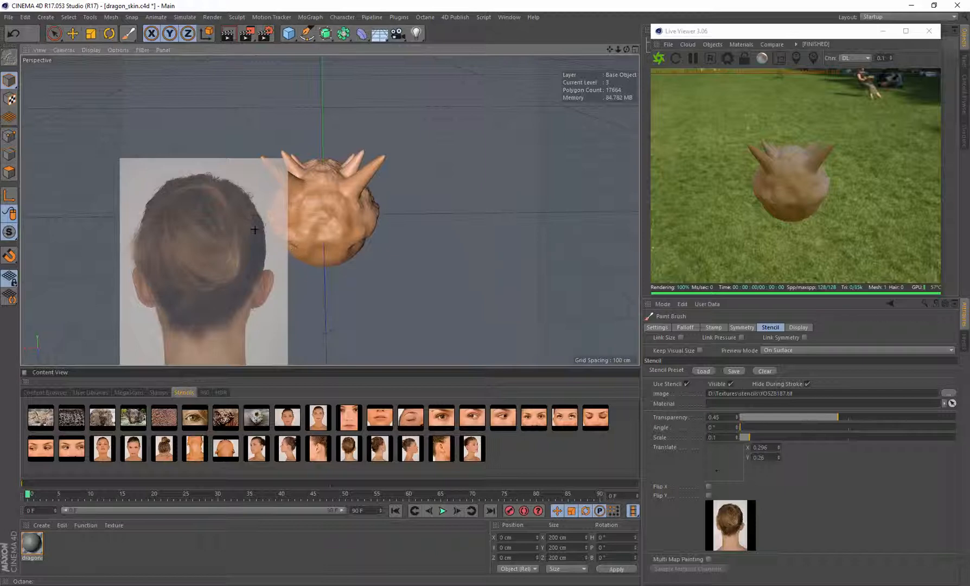
pyautogui.moveTo(238, 234); pyautogui.dragTo(362, 198)
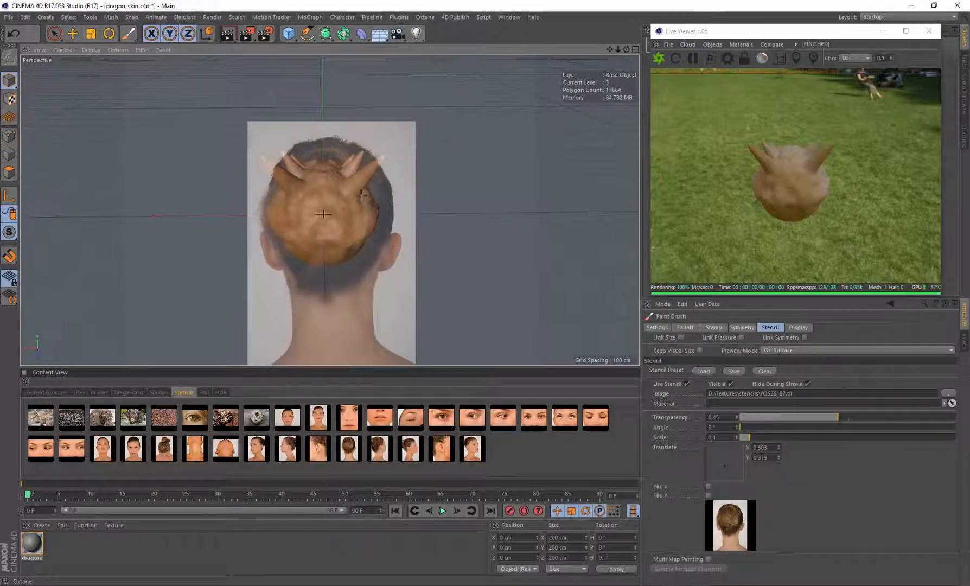
# Enlarge the hair stencil to a scale of 0.29 at an angle of 1.8° so its hair covers the back of the skull
pyautogui.click(323, 214)
pyautogui.scroll(6, 329, 228)
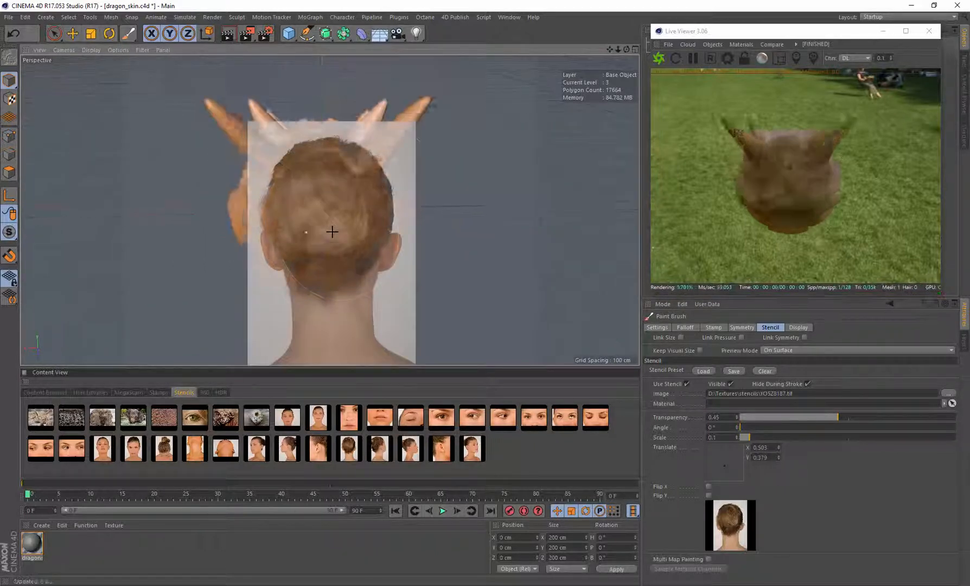
pyautogui.hotkey('ctrl', 'z')
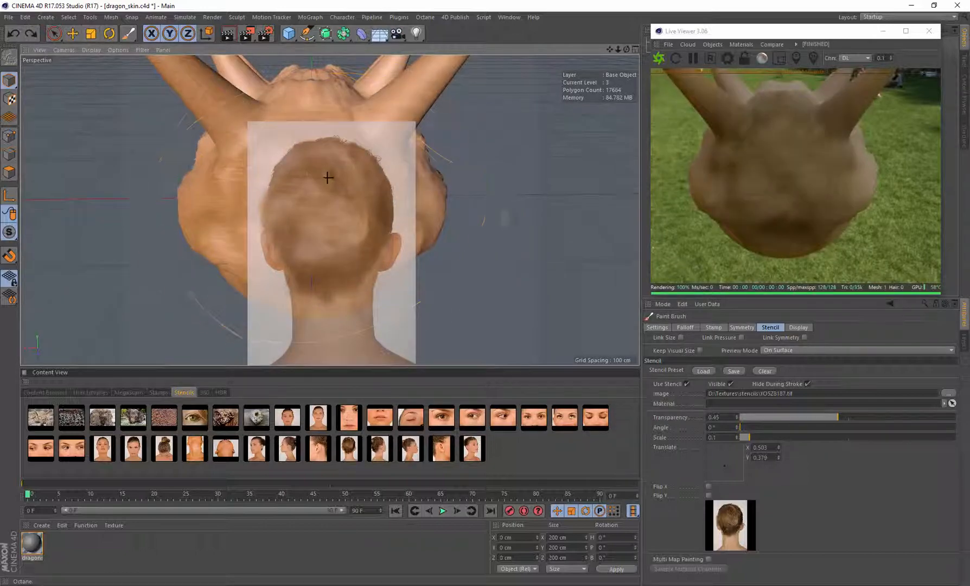
pyautogui.moveTo(339, 187); pyautogui.dragTo(255, 206, button='middle')
pyautogui.moveTo(316, 169)
pyautogui.mouseDown()
pyautogui.moveTo(362, 154)
pyautogui.moveTo(321, 170)
pyautogui.moveTo(328, 175)
pyautogui.mouseUp()
pyautogui.moveTo(609, 50); pyautogui.dragTo(604, 85)
pyautogui.moveTo(376, 173); pyautogui.dragTo(370, 252)
pyautogui.moveTo(342, 202); pyautogui.dragTo(377, 257)
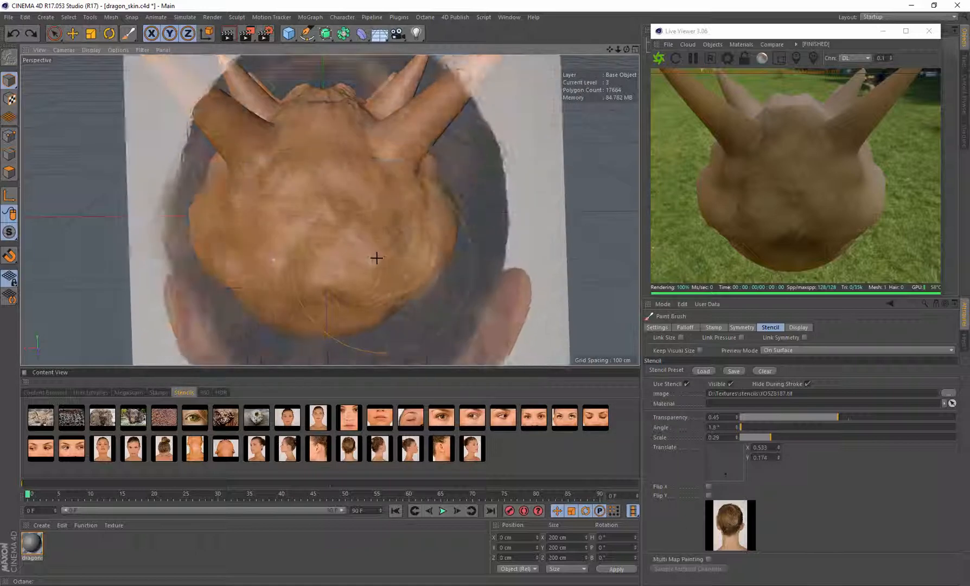
# Set the brush size to 22.75 and pressure to 20.6%, and paint hair texture over the back of the dragon's head
pyautogui.moveTo(307, 200); pyautogui.dragTo(314, 191)
pyautogui.click(655, 327)
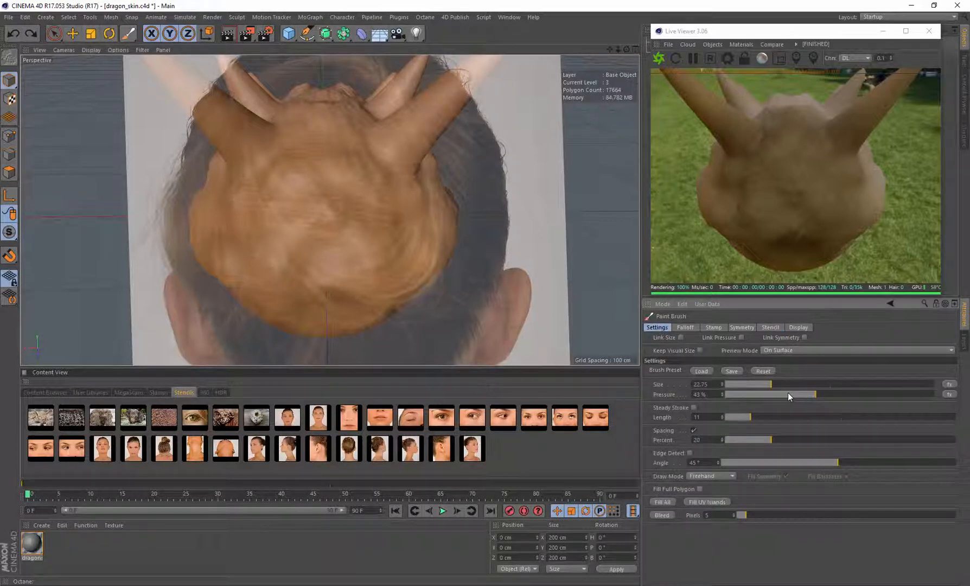
pyautogui.moveTo(326, 177)
pyautogui.mouseDown()
pyautogui.moveTo(363, 205)
pyautogui.moveTo(325, 214)
pyautogui.moveTo(262, 189)
pyautogui.moveTo(244, 266)
pyautogui.moveTo(358, 283)
pyautogui.moveTo(357, 321)
pyautogui.moveTo(361, 304)
pyautogui.moveTo(445, 217)
pyautogui.moveTo(429, 198)
pyautogui.mouseUp()
pyautogui.moveTo(332, 143)
pyautogui.mouseDown()
pyautogui.moveTo(314, 104)
pyautogui.moveTo(326, 103)
pyautogui.moveTo(281, 134)
pyautogui.moveTo(372, 181)
pyautogui.moveTo(380, 157)
pyautogui.moveTo(336, 116)
pyautogui.mouseUp()
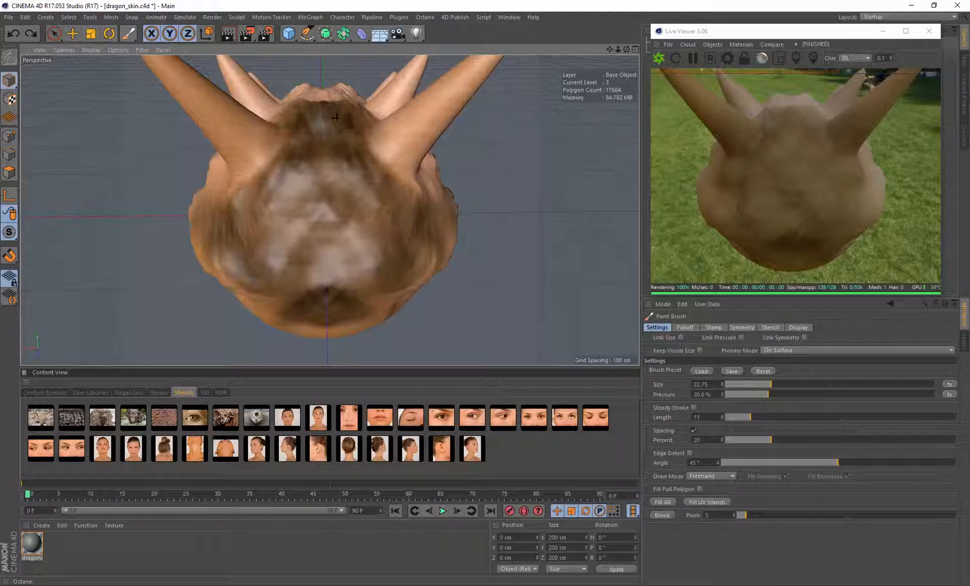
pyautogui.moveTo(275, 171); pyautogui.dragTo(230, 222)
pyautogui.moveTo(255, 283); pyautogui.dragTo(313, 329)
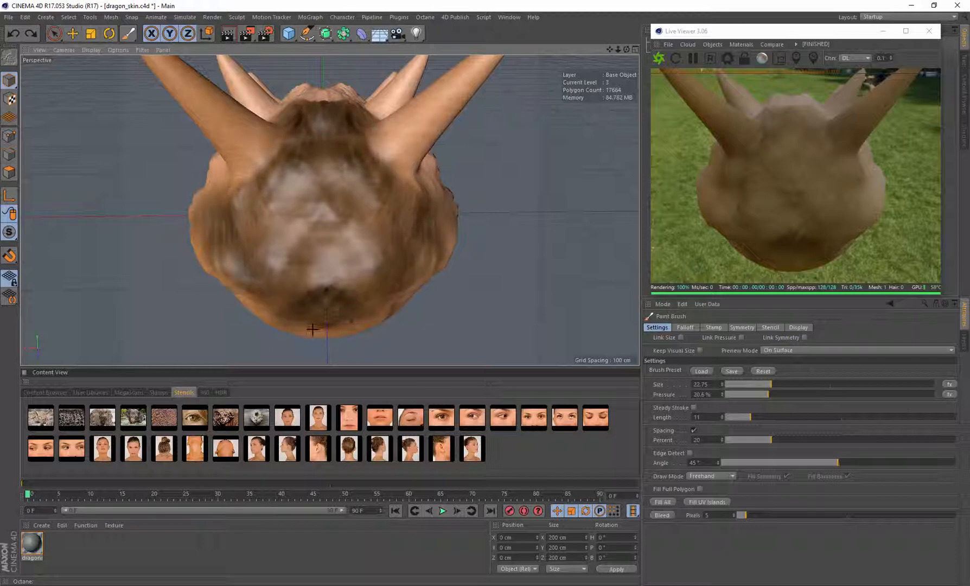
# Paint hair texture over the side of the head behind the eye and across the crown around the horns
pyautogui.keyDown('alt'); pyautogui.moveTo(314, 202); pyautogui.dragTo(400, 190); pyautogui.keyUp('alt')
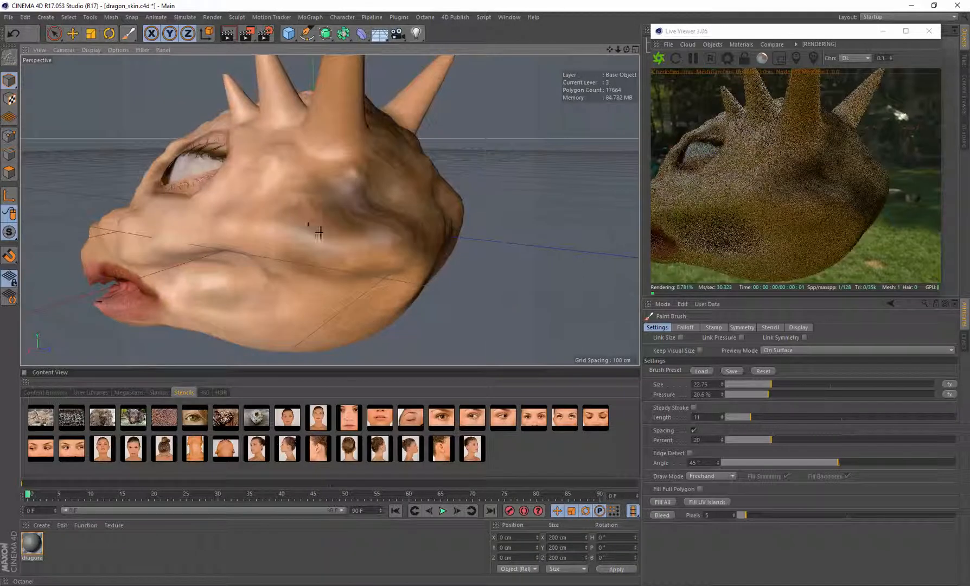
pyautogui.moveTo(320, 232)
pyautogui.mouseDown()
pyautogui.moveTo(275, 158)
pyautogui.moveTo(404, 290)
pyautogui.moveTo(301, 278)
pyautogui.moveTo(386, 290)
pyautogui.moveTo(308, 312)
pyautogui.moveTo(234, 182)
pyautogui.moveTo(312, 243)
pyautogui.moveTo(314, 329)
pyautogui.moveTo(315, 184)
pyautogui.moveTo(262, 138)
pyautogui.mouseUp()
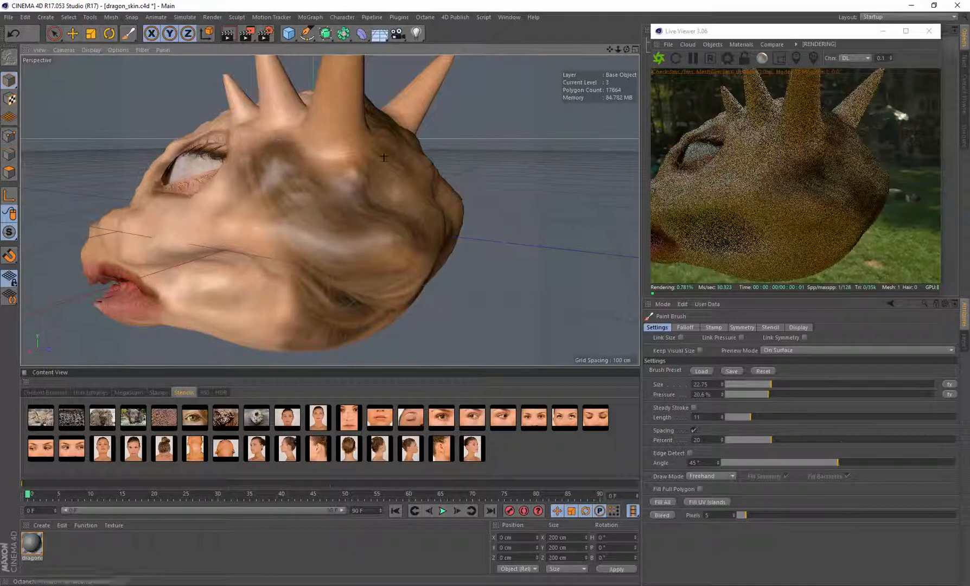
pyautogui.keyDown('alt'); pyautogui.moveTo(416, 214); pyautogui.dragTo(531, 219); pyautogui.keyUp('alt')
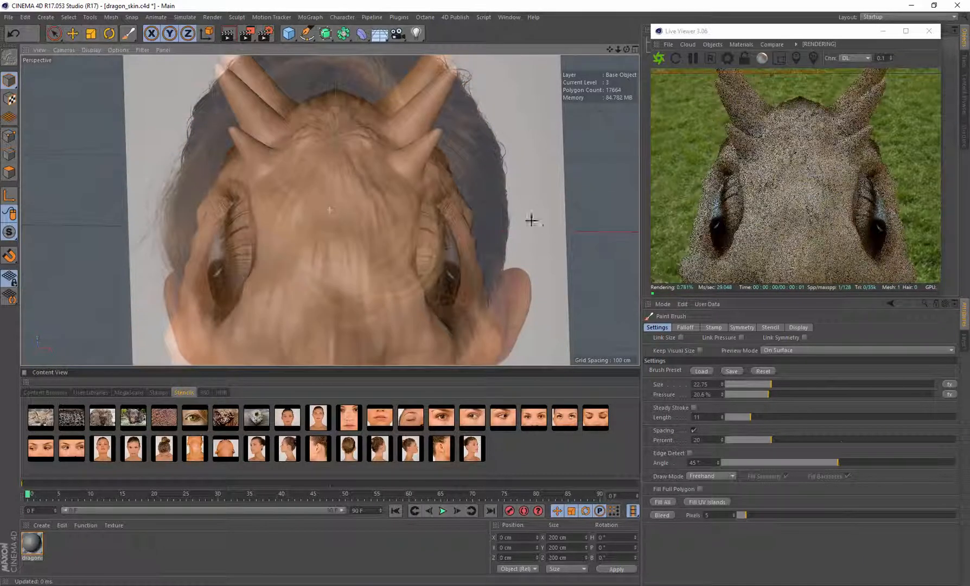
pyautogui.moveTo(335, 126)
pyautogui.mouseDown()
pyautogui.moveTo(299, 126)
pyautogui.moveTo(284, 158)
pyautogui.moveTo(303, 184)
pyautogui.moveTo(280, 192)
pyautogui.moveTo(336, 163)
pyautogui.moveTo(341, 100)
pyautogui.moveTo(295, 191)
pyautogui.mouseUp()
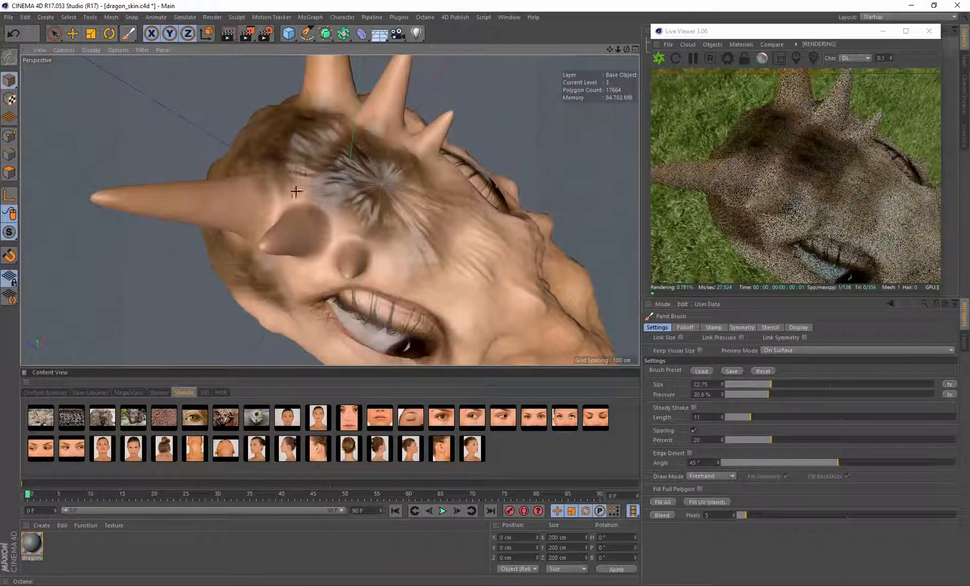
pyautogui.moveTo(294, 141); pyautogui.dragTo(263, 138)
# Examine the painted skin, eye, mouth and nostril from several angles and distances in the viewport and Octane preview
pyautogui.moveTo(438, 190)
pyautogui.keyDown('alt'); pyautogui.mouseDown()
pyautogui.moveTo(446, 162)
pyautogui.moveTo(318, 211)
pyautogui.moveTo(336, 211)
pyautogui.moveTo(301, 207)
pyautogui.mouseUp(); pyautogui.keyUp('alt')
pyautogui.keyDown('alt'); pyautogui.moveTo(411, 188); pyautogui.dragTo(425, 145); pyautogui.keyUp('alt')
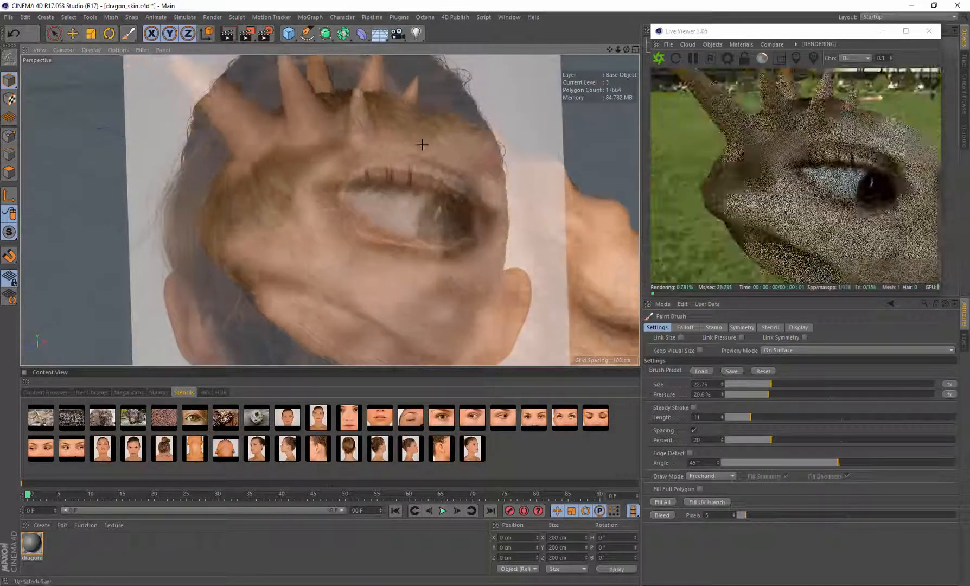
pyautogui.moveTo(324, 173)
pyautogui.keyDown('alt'); pyautogui.mouseDown()
pyautogui.moveTo(262, 255)
pyautogui.moveTo(339, 173)
pyautogui.mouseUp(); pyautogui.keyUp('alt')
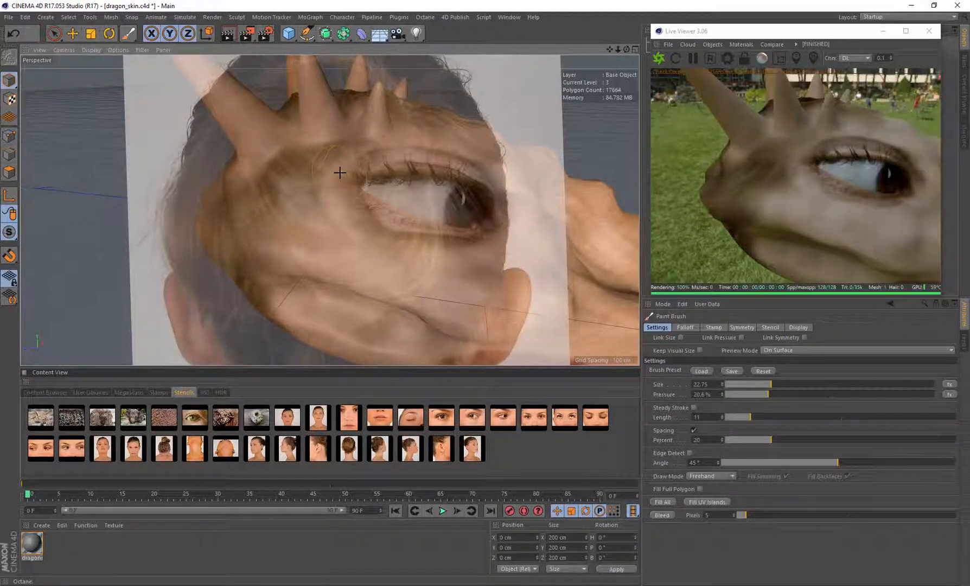
pyautogui.keyDown('alt'); pyautogui.moveTo(440, 183); pyautogui.dragTo(538, 53); pyautogui.keyUp('alt')
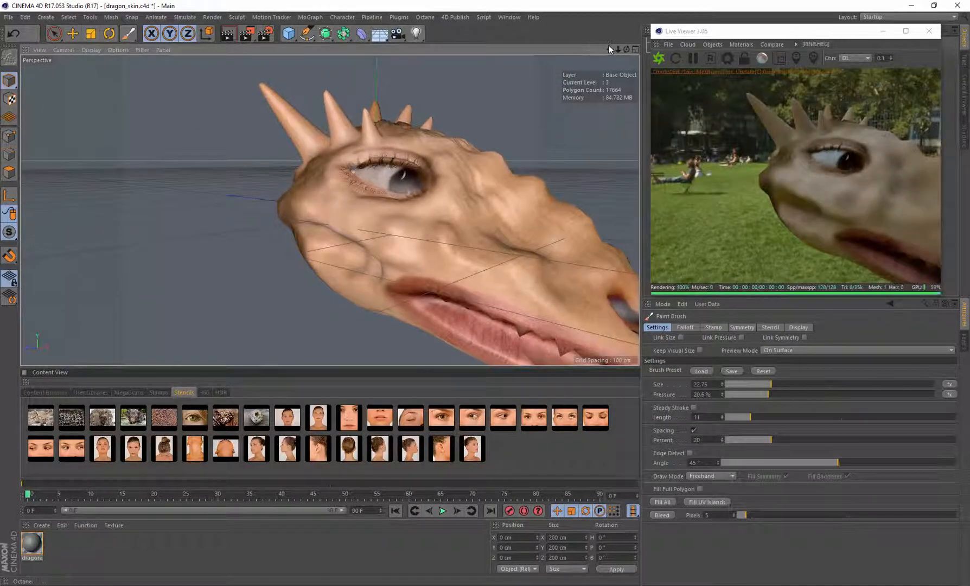
pyautogui.moveTo(609, 49); pyautogui.dragTo(492, 3)
pyautogui.keyDown('alt'); pyautogui.moveTo(400, 123); pyautogui.dragTo(432, 139); pyautogui.keyUp('alt')
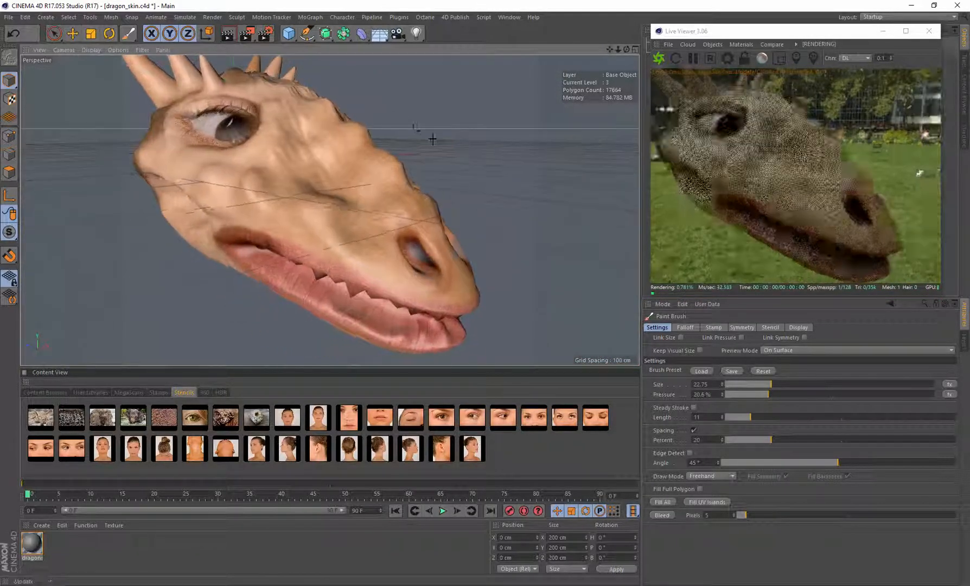
pyautogui.scroll(-5, 432, 139)
pyautogui.scroll(2, 423, 152)
pyautogui.keyDown('alt'); pyautogui.moveTo(385, 160); pyautogui.dragTo(400, 190); pyautogui.keyUp('alt')
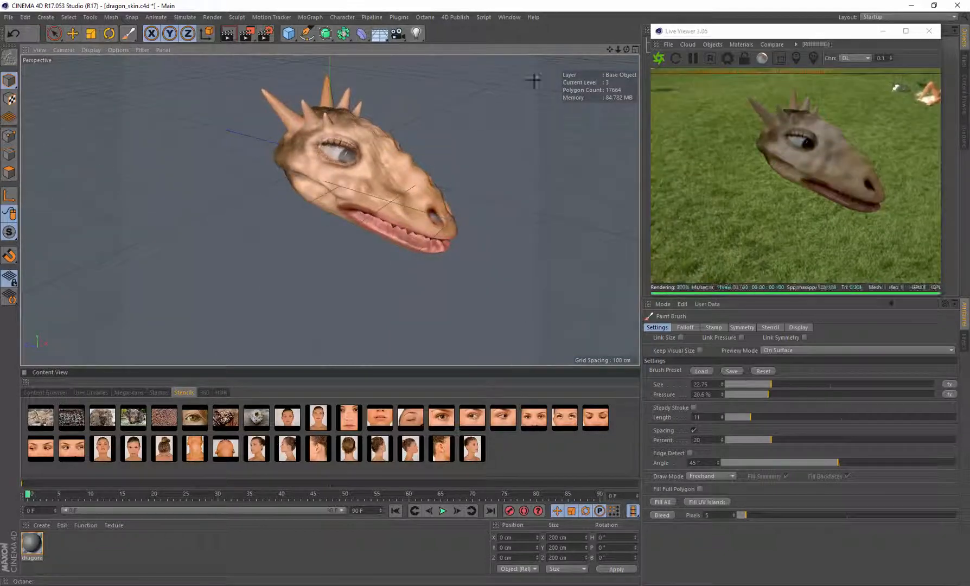
pyautogui.moveTo(610, 54); pyautogui.dragTo(519, 152)
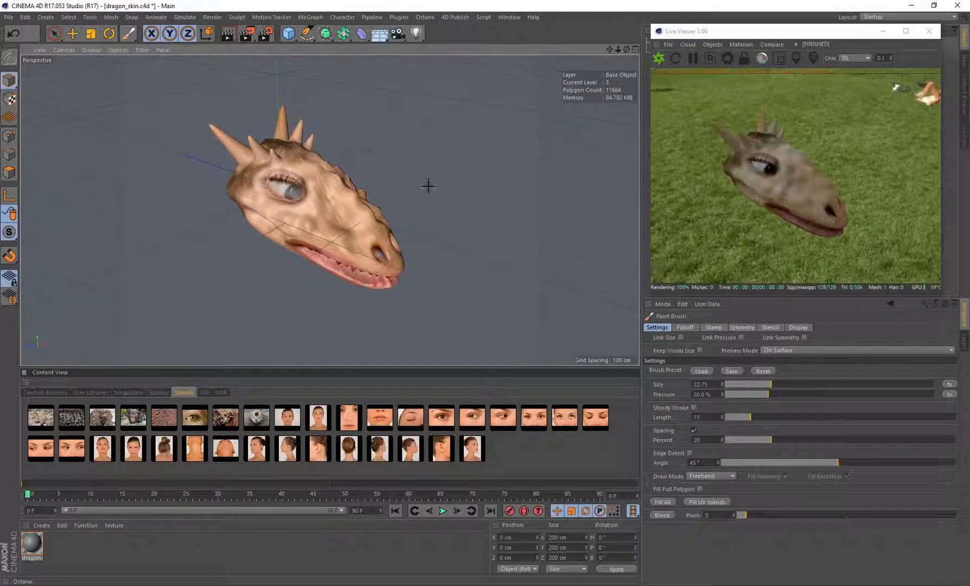
pyautogui.keyDown('alt'); pyautogui.moveTo(428, 185); pyautogui.dragTo(473, 205); pyautogui.keyUp('alt')
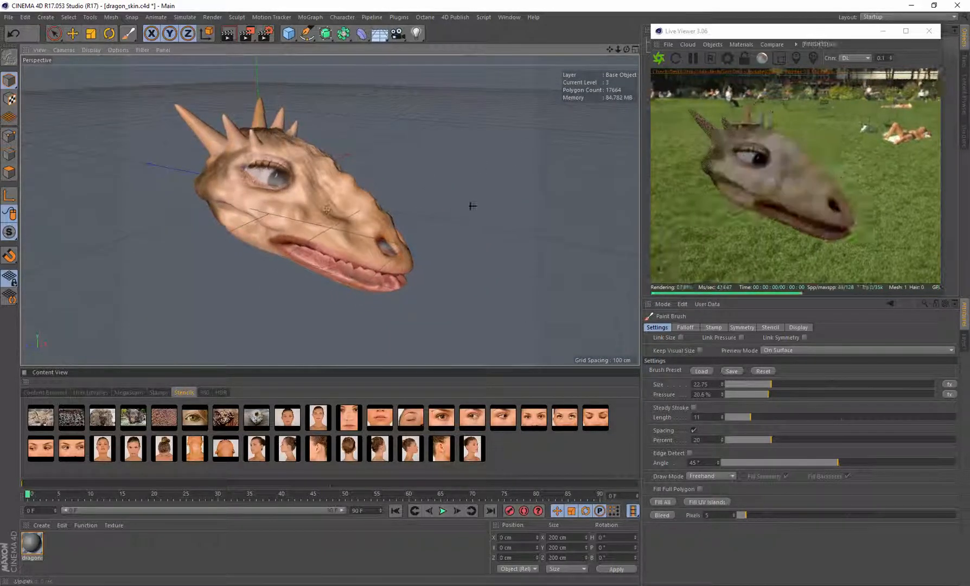
# Save the dragon_skin.c4d project and accept saving its changes
pyautogui.moveTo(816, 38); pyautogui.dragTo(820, 49)
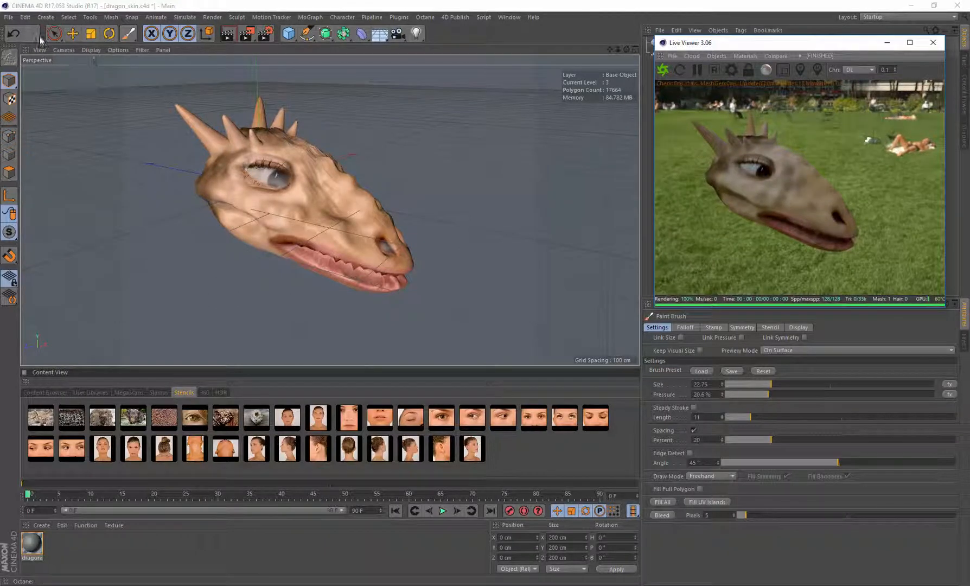
pyautogui.click(9, 17)
pyautogui.click(36, 101)
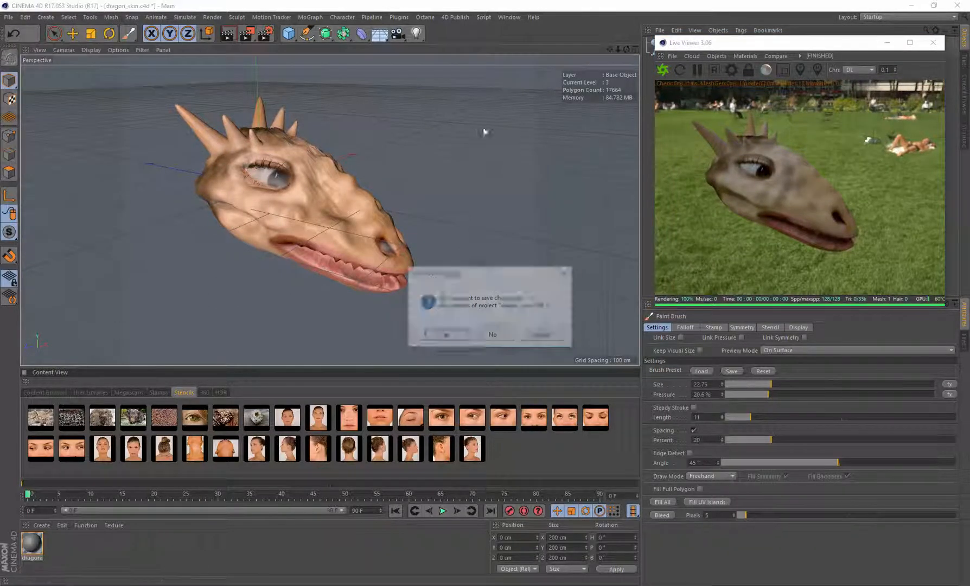
pyautogui.click(440, 335)
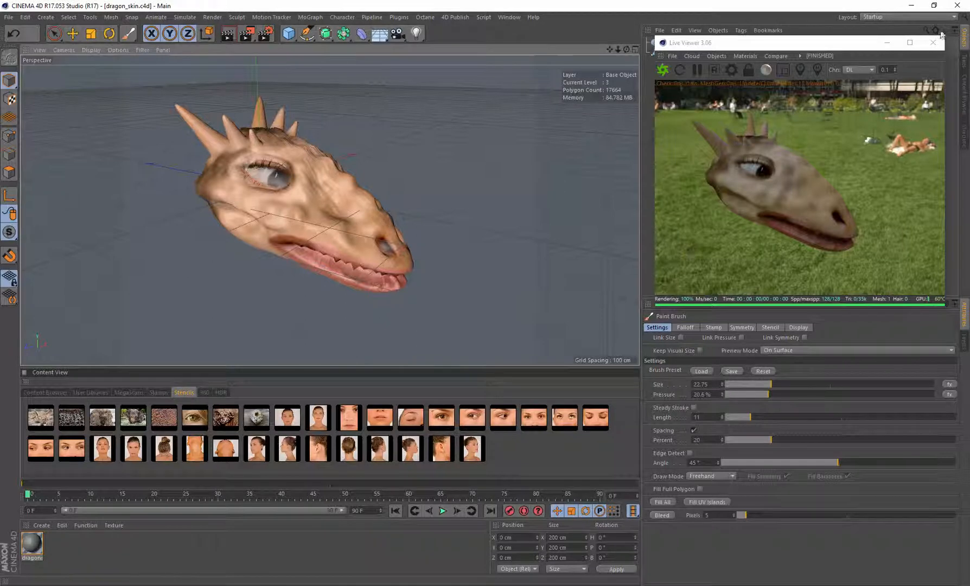
# Close the Octane Live Viewer and raise the dragonskin sculpt to level 6 in its sculpting layers
pyautogui.click(932, 43)
pyautogui.doubleClick(718, 52)
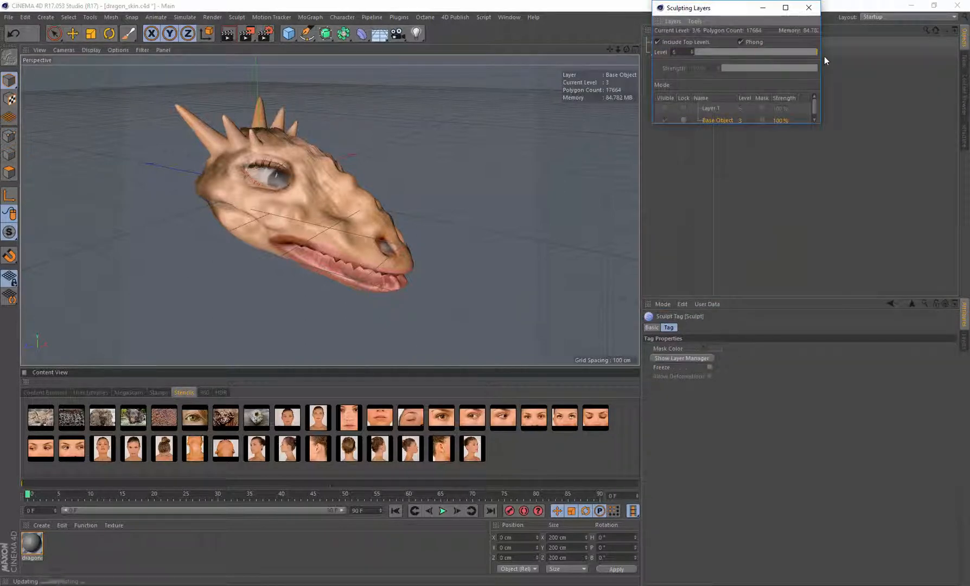
pyautogui.click(809, 8)
# Reopen the Octane Live Viewer and start rendering the high-detail dragon head
pyautogui.click(460, 17)
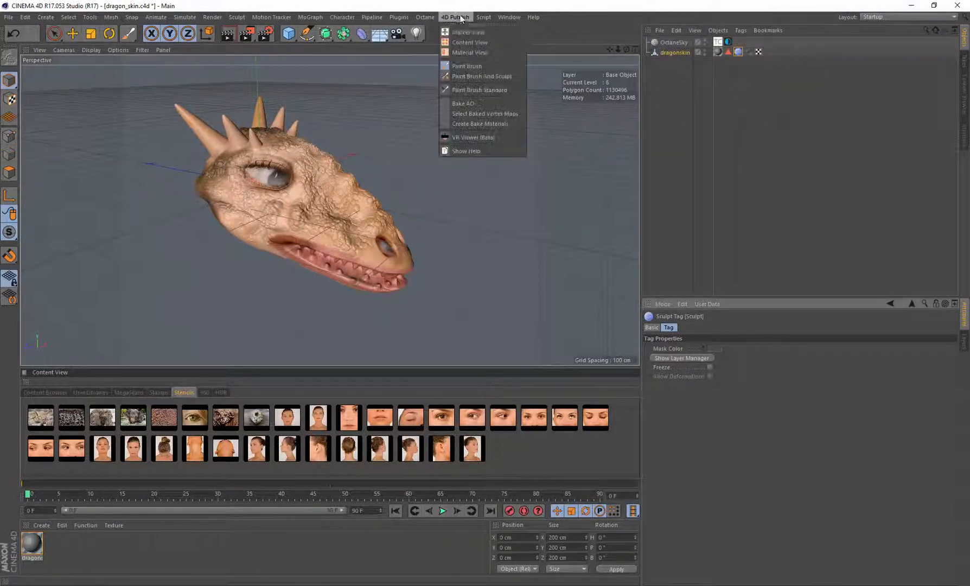
pyautogui.moveTo(428, 19)
pyautogui.click(448, 42)
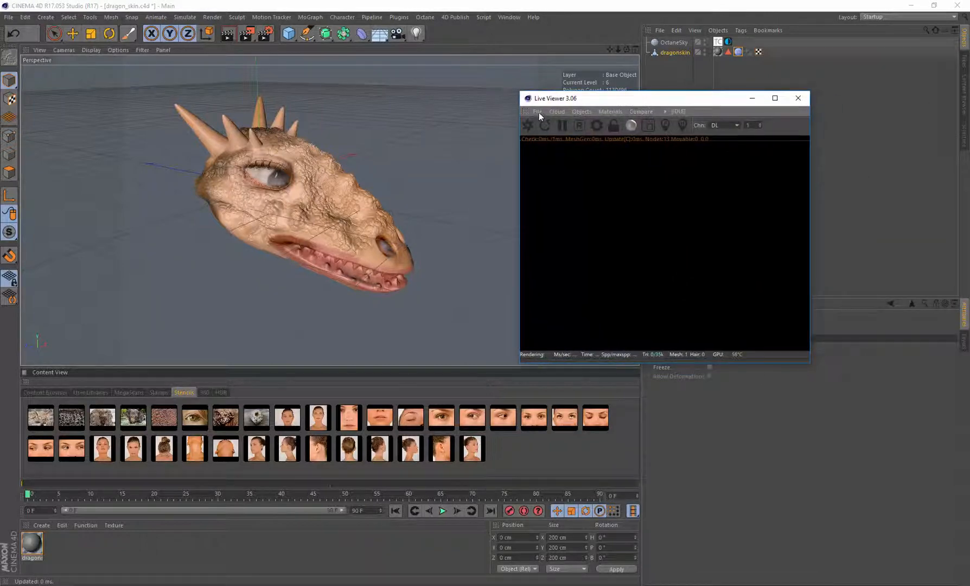
pyautogui.click(529, 124)
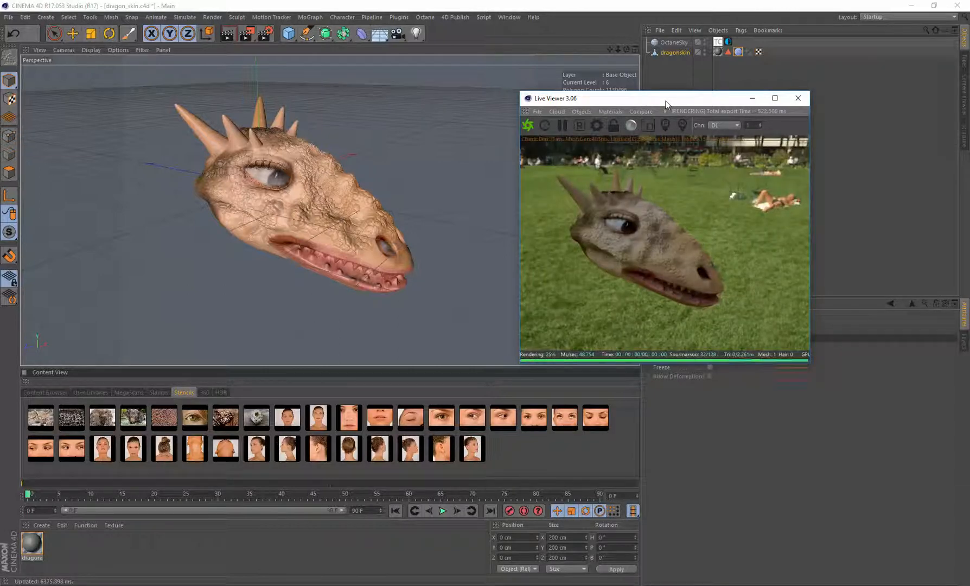
# Enlarge the Live Viewer window and place it so the rendered head is large while part of the viewport stays visible
pyautogui.moveTo(666, 103); pyautogui.dragTo(342, 34)
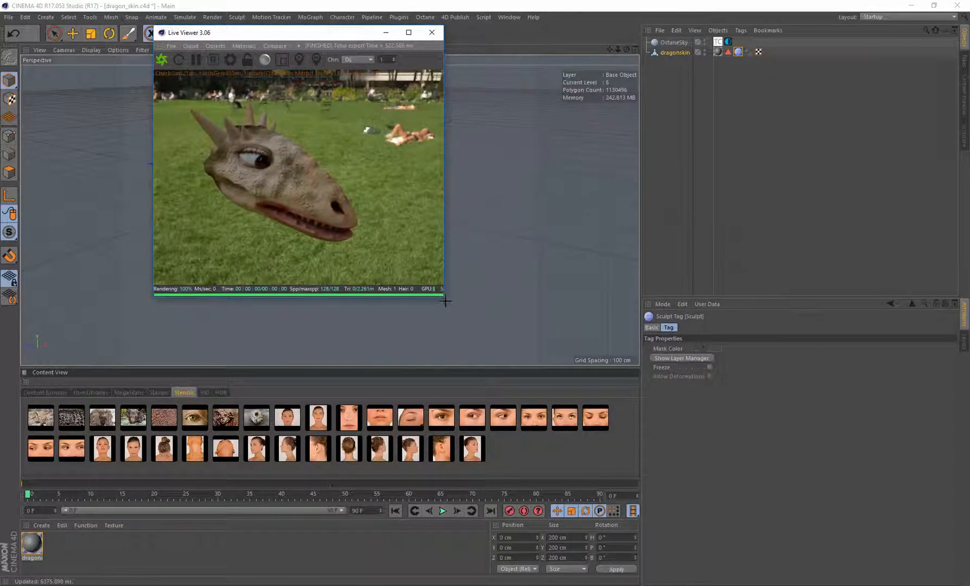
pyautogui.moveTo(445, 301); pyautogui.dragTo(778, 521)
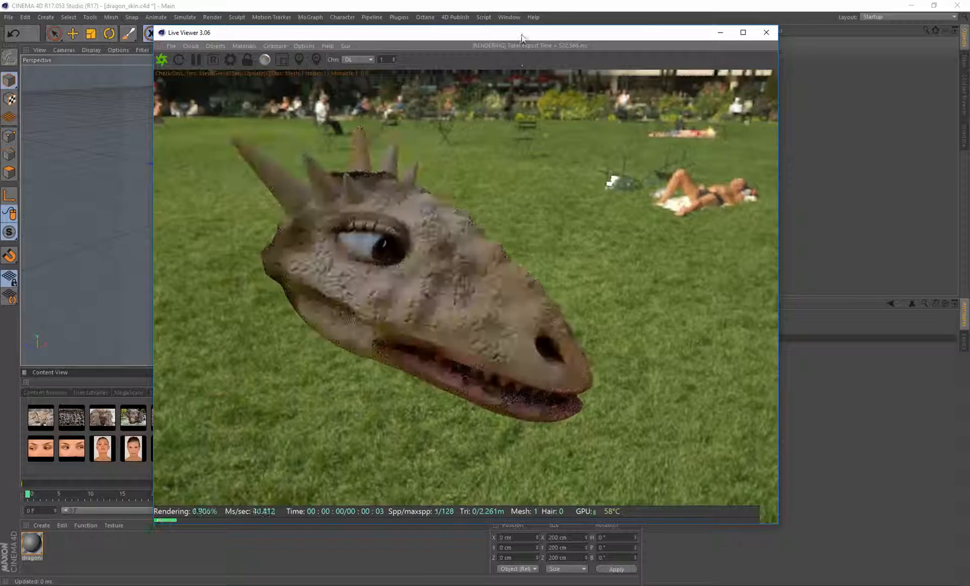
pyautogui.moveTo(521, 38); pyautogui.dragTo(705, 33)
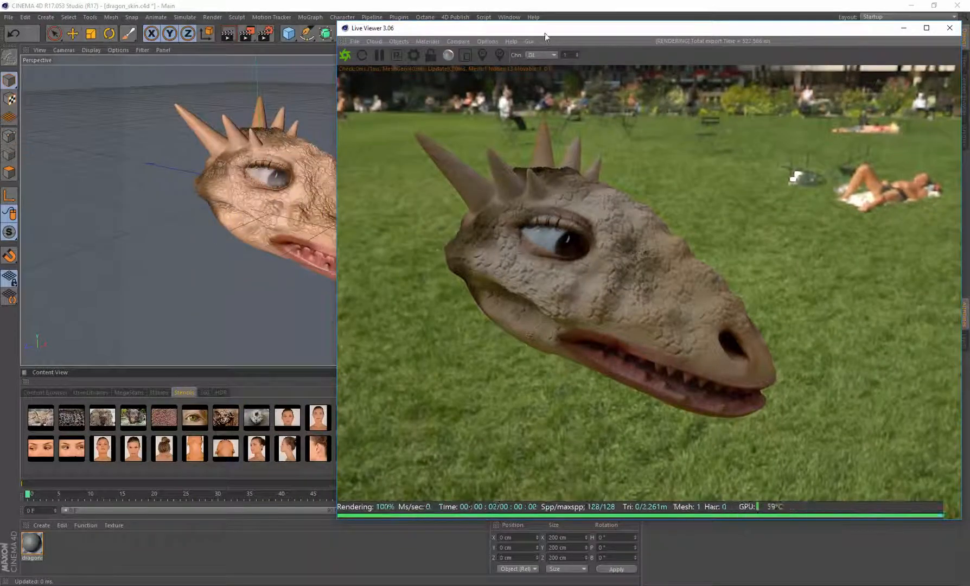
pyautogui.moveTo(544, 36); pyautogui.dragTo(569, 25)
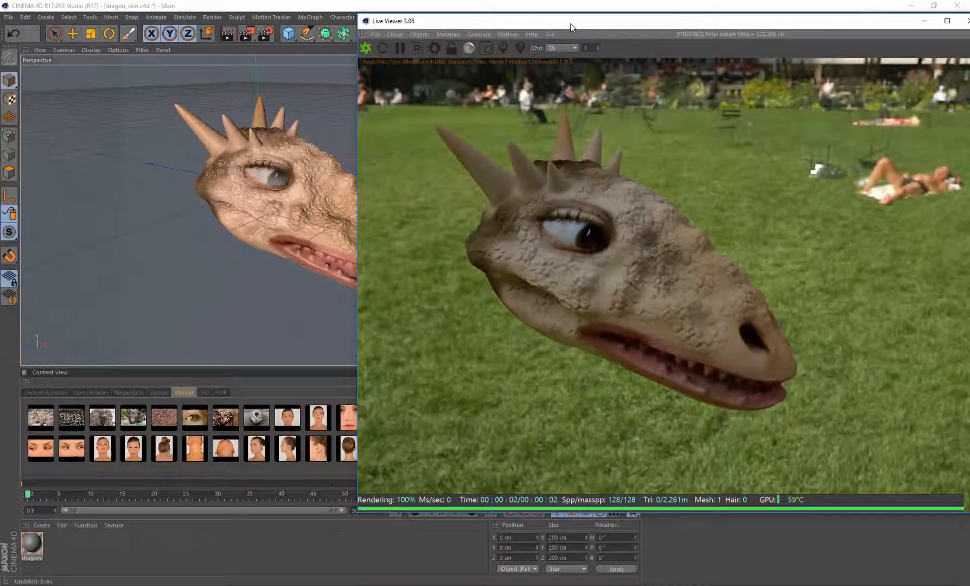